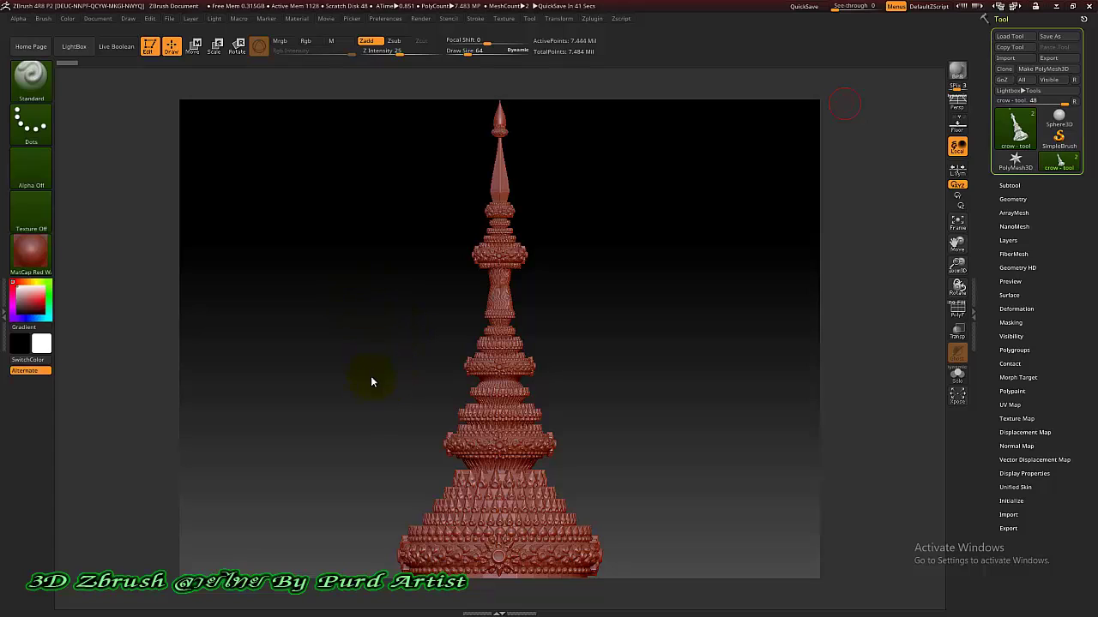
{"action": "mouse_move", "coordinate": [363, 375]}
{"action": "left_mouse_down"}
{"action": "mouse_move", "coordinate": [412, 373]}
{"action": "mouse_move", "coordinate": [363, 371]}
{"action": "left_mouse_up"}
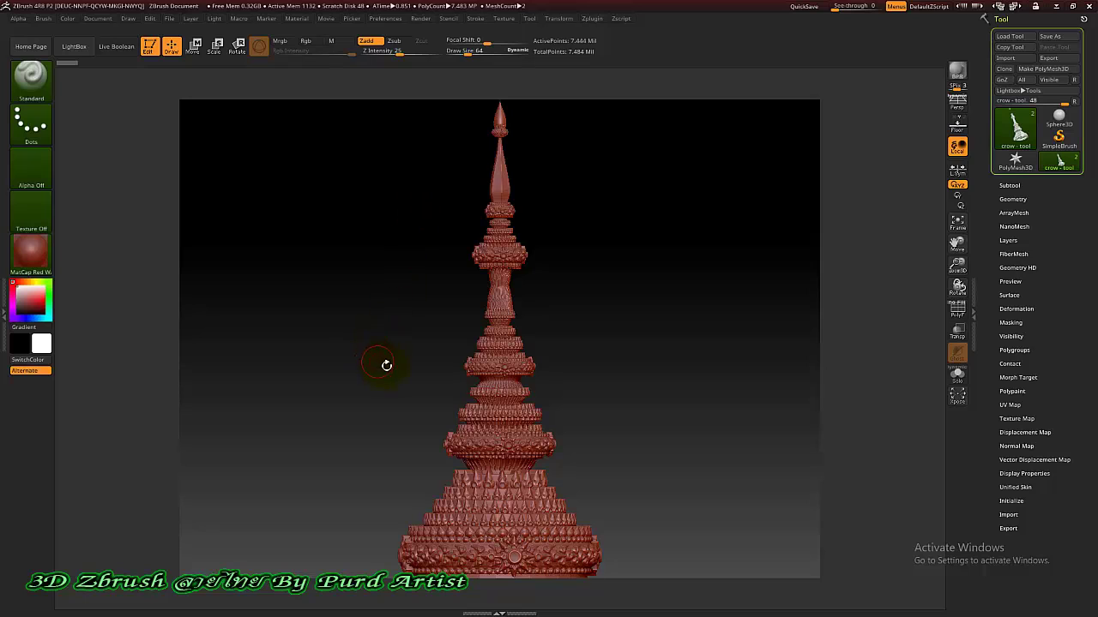
{"action": "left_click_drag", "start_coordinate": [386, 372], "coordinate": [431, 365]}
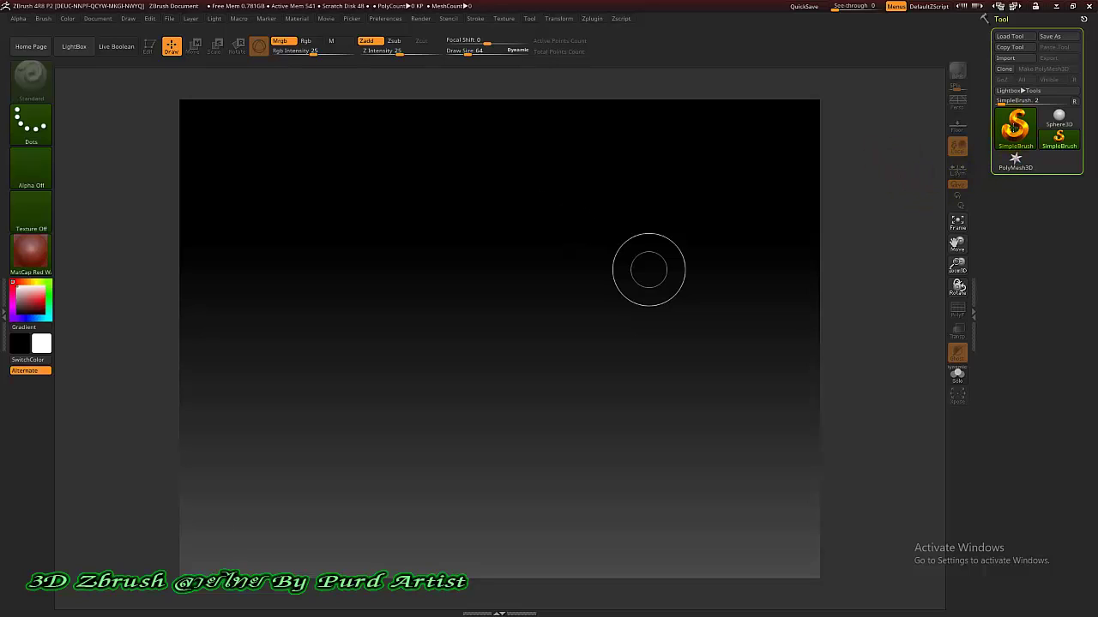
Place a Cylinder3D primitive on the canvas, enter Edit mode, convert it to a PolyMesh3D and frame it.
{"action": "left_click", "coordinate": [1014, 126]}
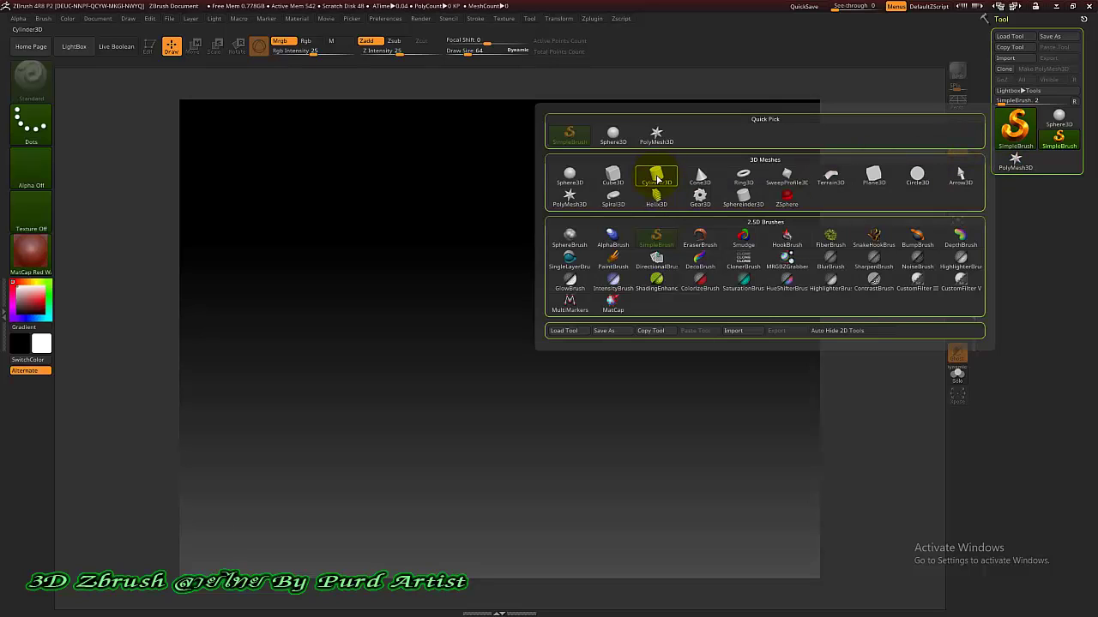
{"action": "left_click", "coordinate": [656, 178]}
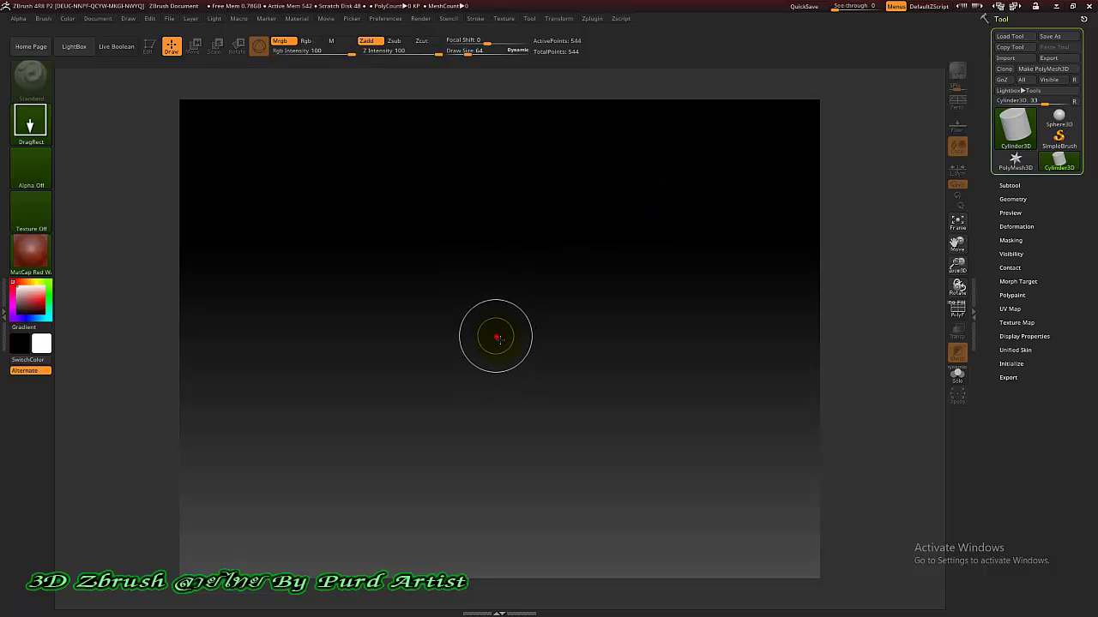
{"action": "left_click_drag", "start_coordinate": [495, 337], "coordinate": [497, 382]}
{"action": "left_click", "coordinate": [149, 47]}
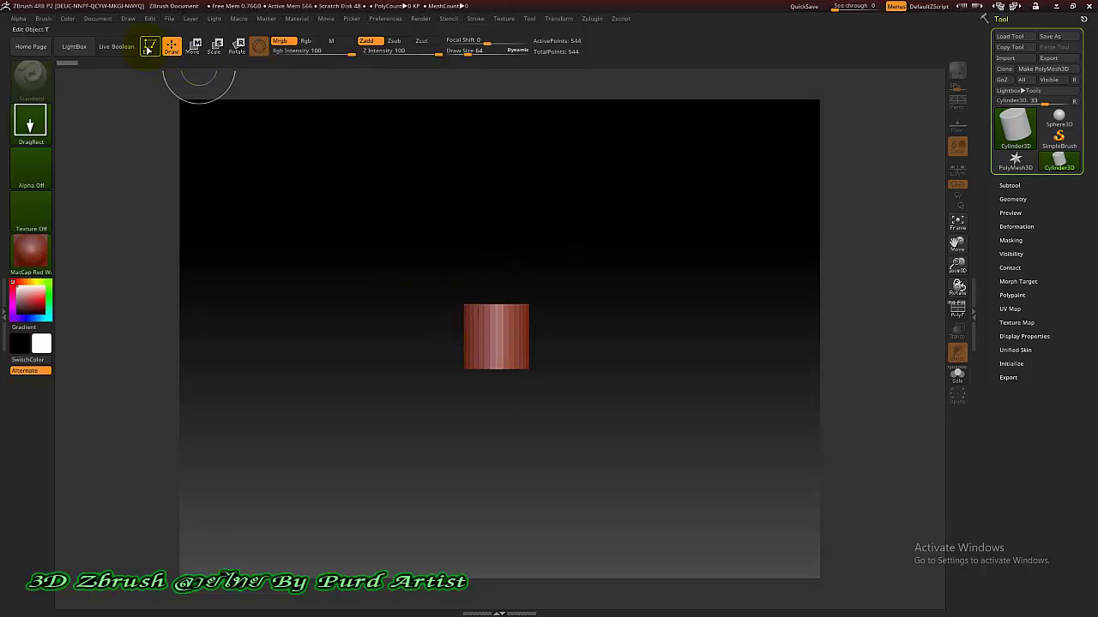
{"action": "left_click", "coordinate": [1059, 69]}
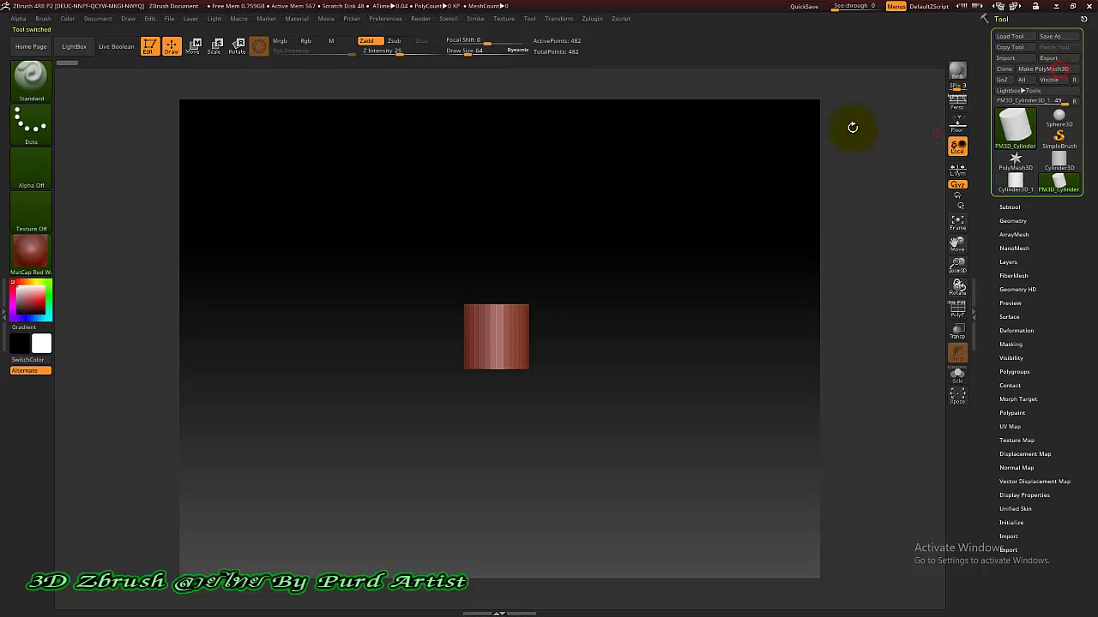
{"action": "key", "text": "f"}
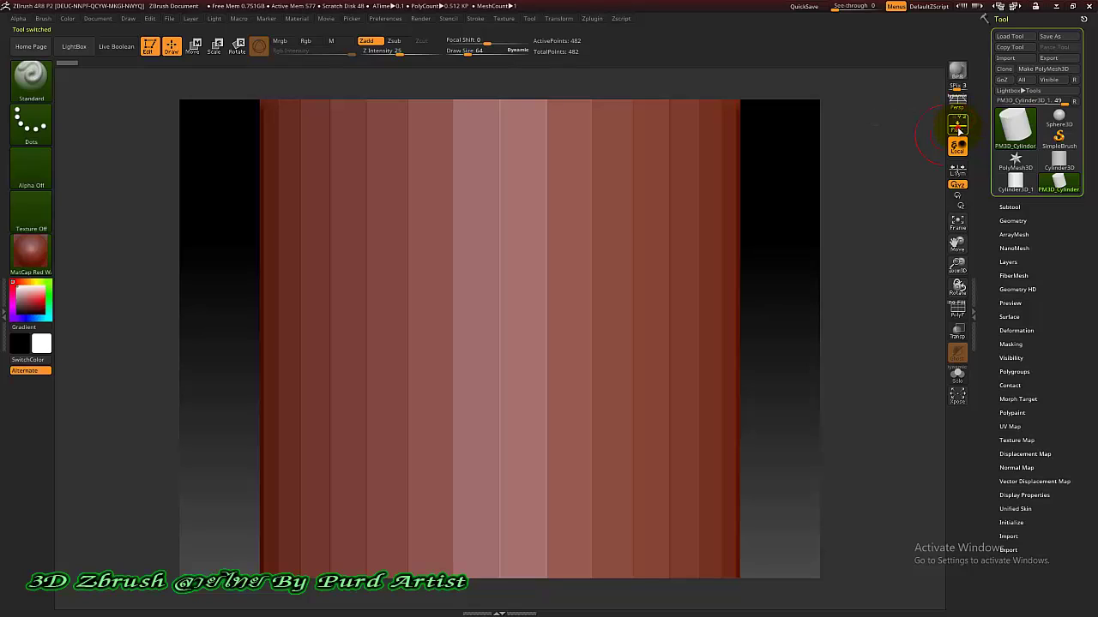
Turn on the floor grid and import the crown reference image as the Front-Back map.
{"action": "left_click", "coordinate": [958, 126]}
{"action": "left_click", "coordinate": [128, 18]}
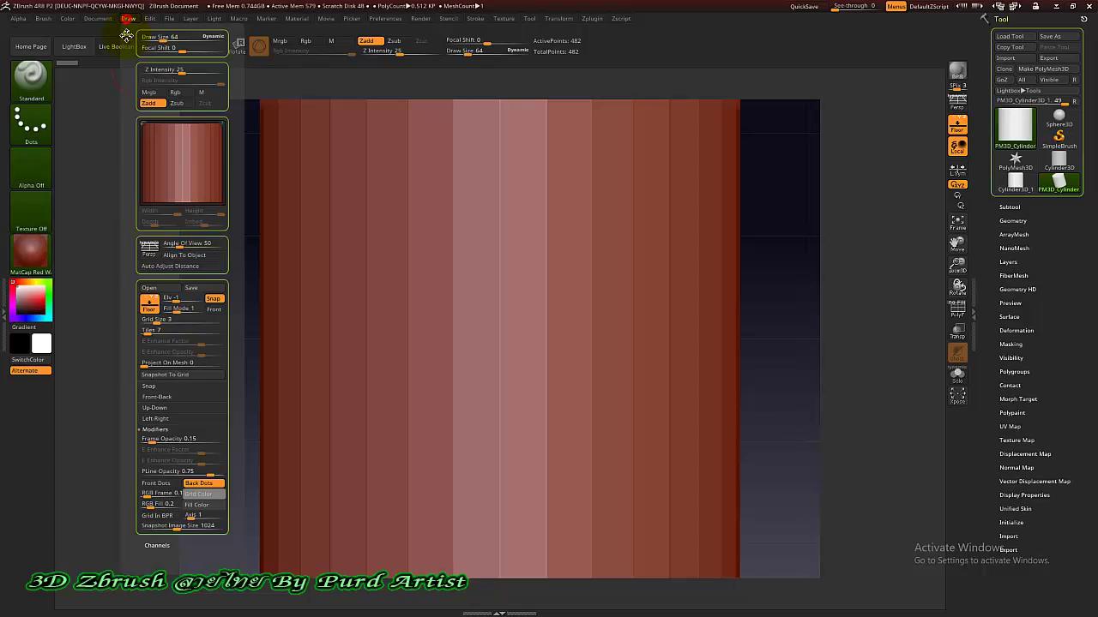
{"action": "left_click", "coordinate": [151, 397]}
{"action": "left_click", "coordinate": [145, 415]}
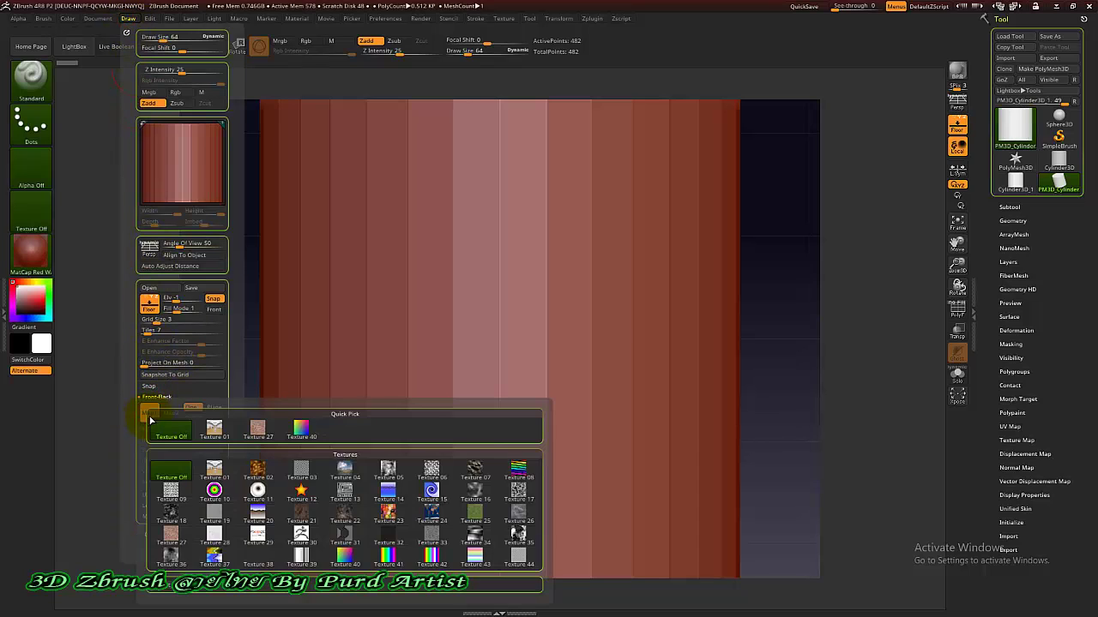
{"action": "left_click", "coordinate": [169, 586]}
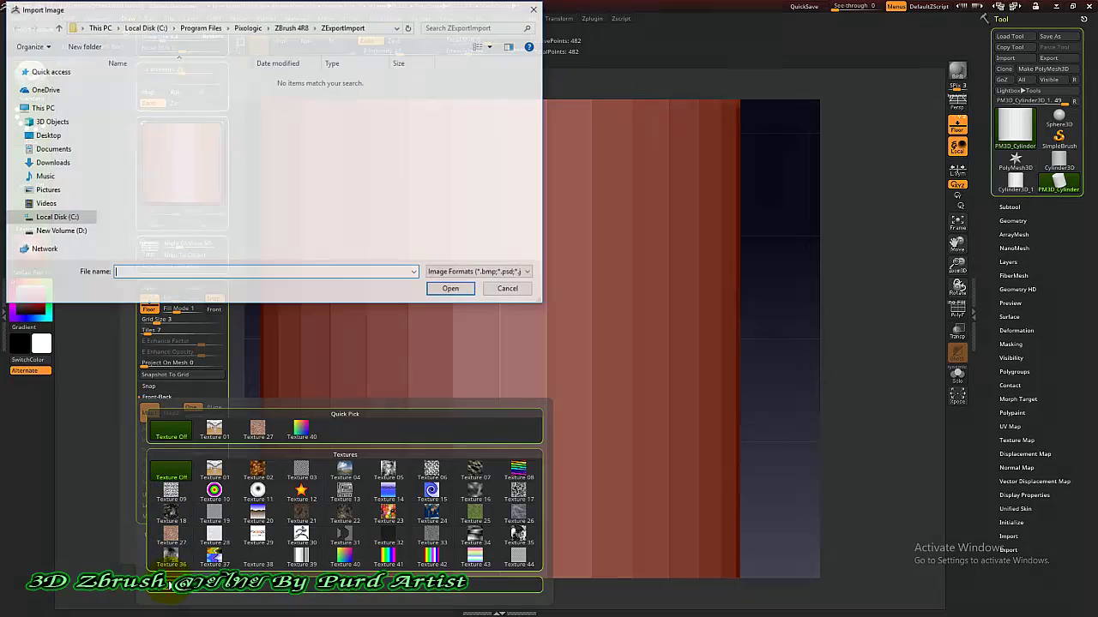
{"action": "double_click", "coordinate": [324, 209]}
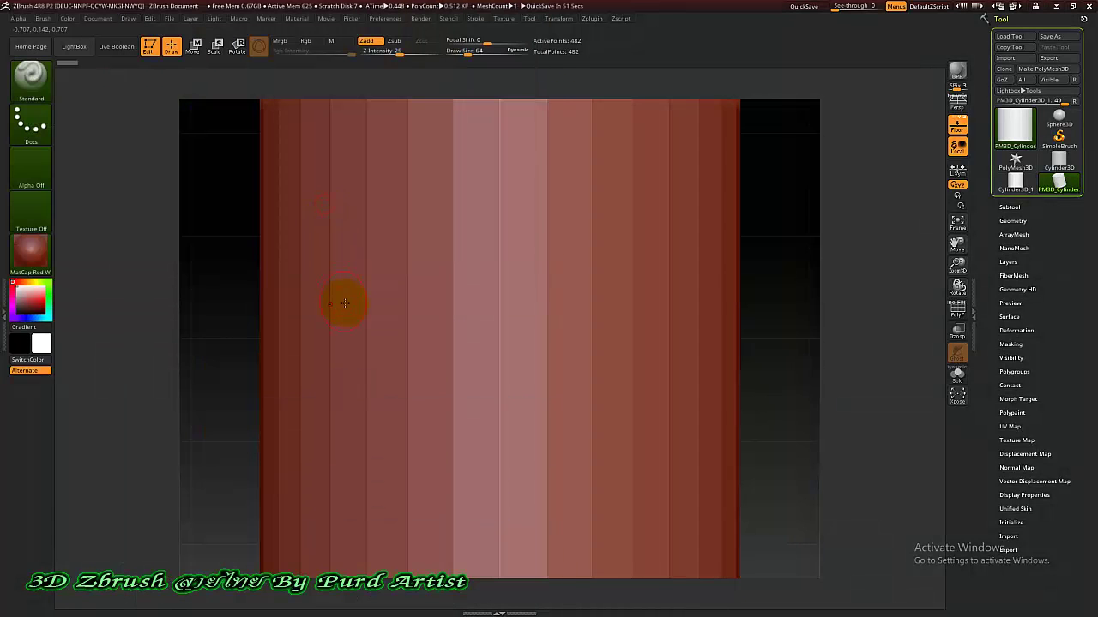
Show the reference image in front of the cylinder and set the Front-Back map scale to 1.18575.
{"action": "right_click_drag", "start_coordinate": [436, 321], "coordinate": [437, 338], "text": "ctrl"}
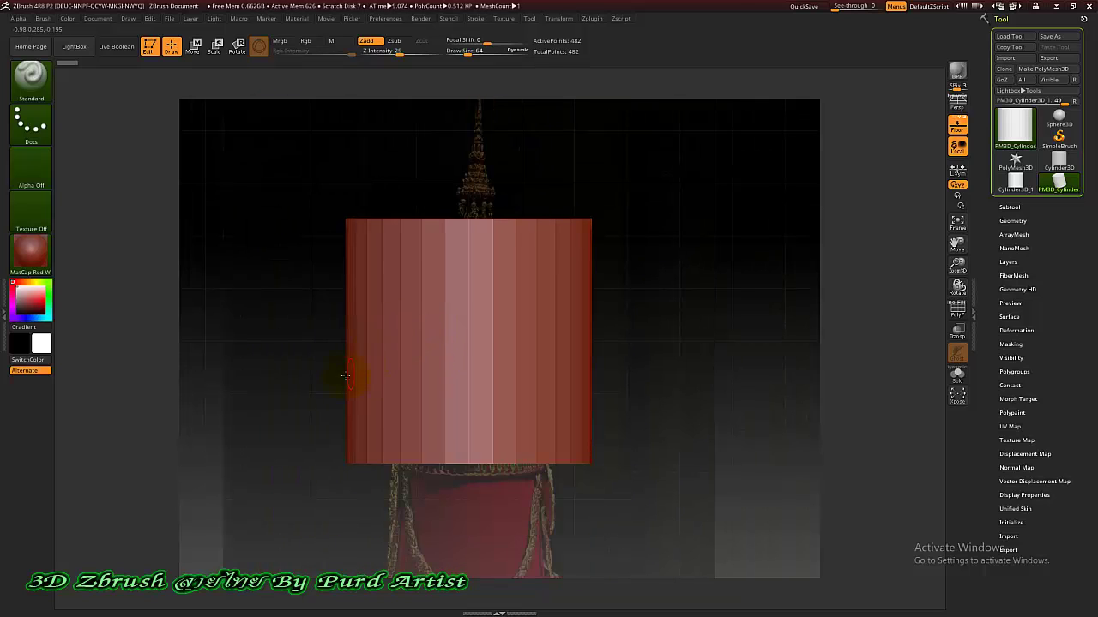
{"action": "left_click_drag", "start_coordinate": [289, 434], "coordinate": [322, 339], "text": "alt"}
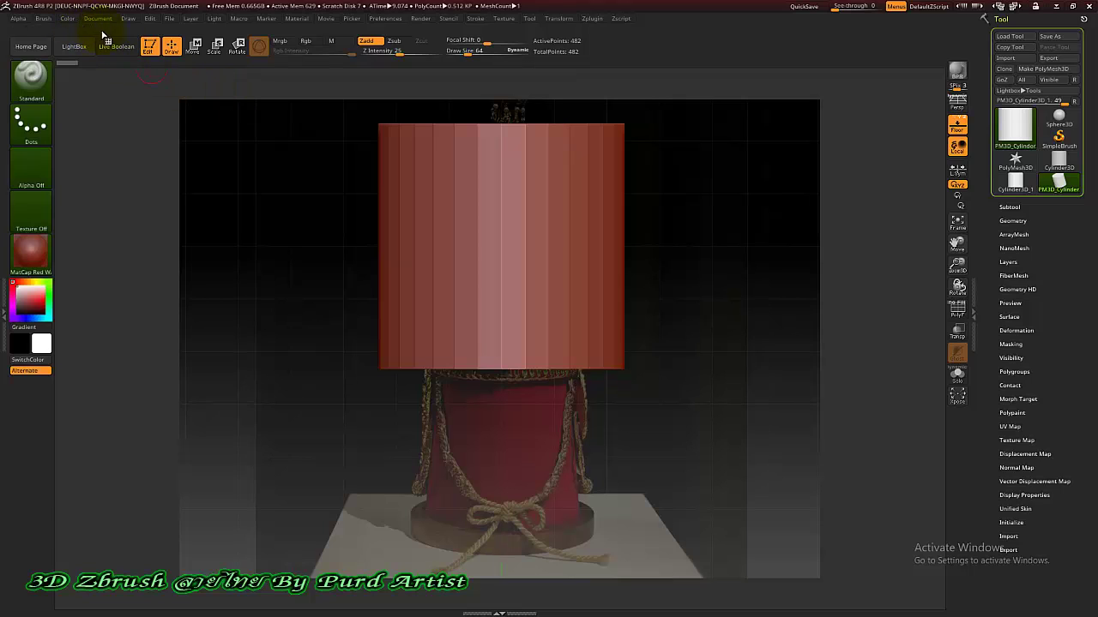
{"action": "left_click", "coordinate": [127, 19]}
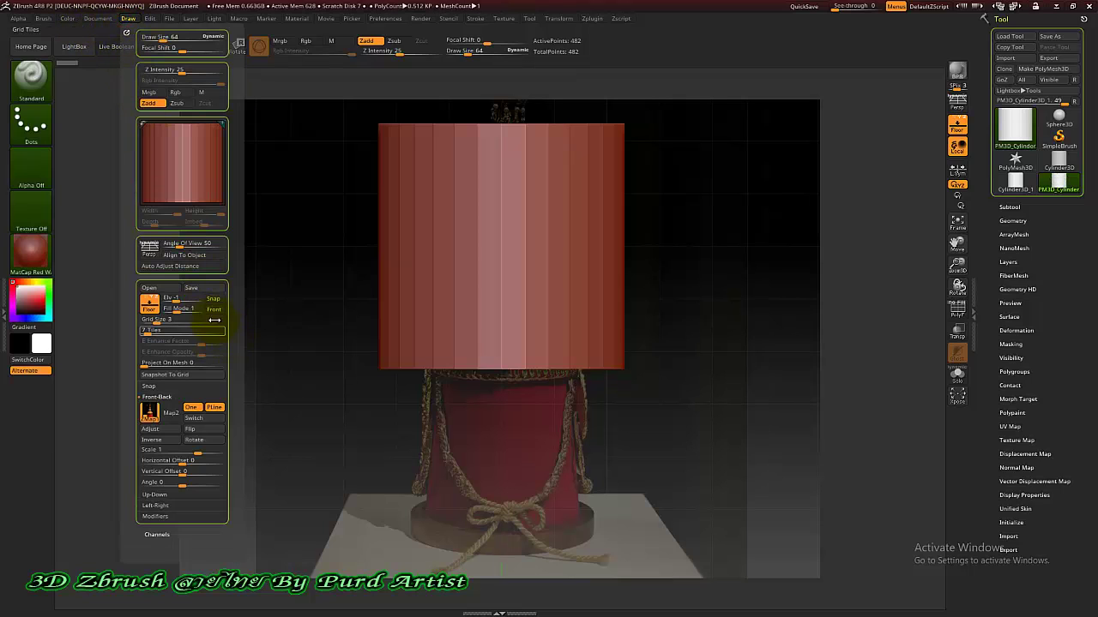
{"action": "left_click", "coordinate": [214, 310]}
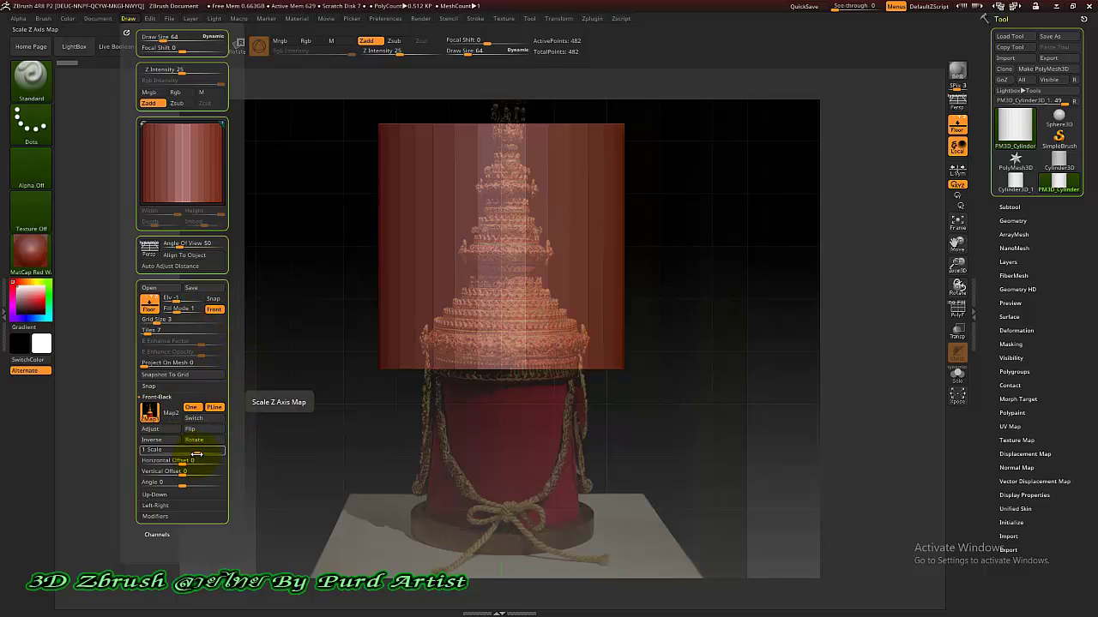
{"action": "left_click_drag", "start_coordinate": [196, 455], "coordinate": [204, 455]}
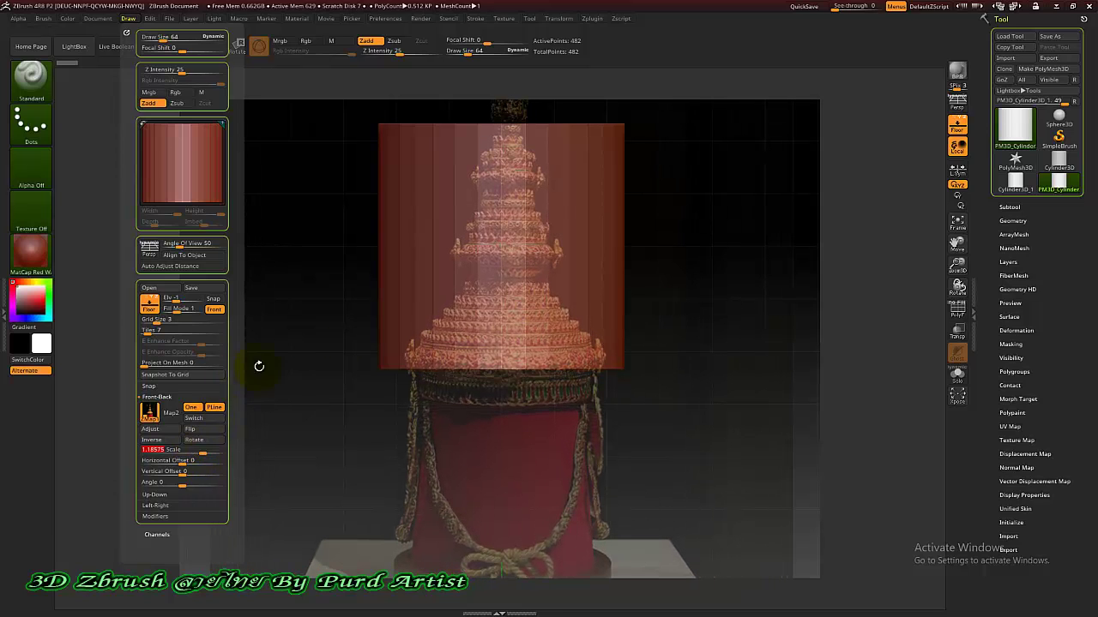
{"action": "scroll", "coordinate": [506, 304], "scroll_direction": "up", "scroll_amount": 1}
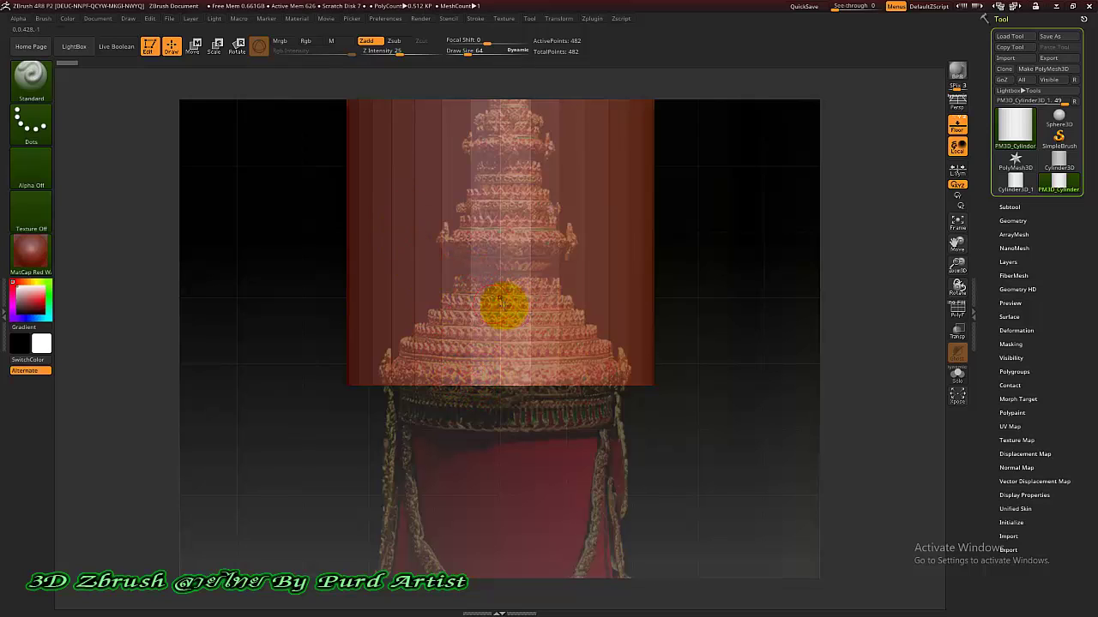
{"action": "key", "text": "f"}
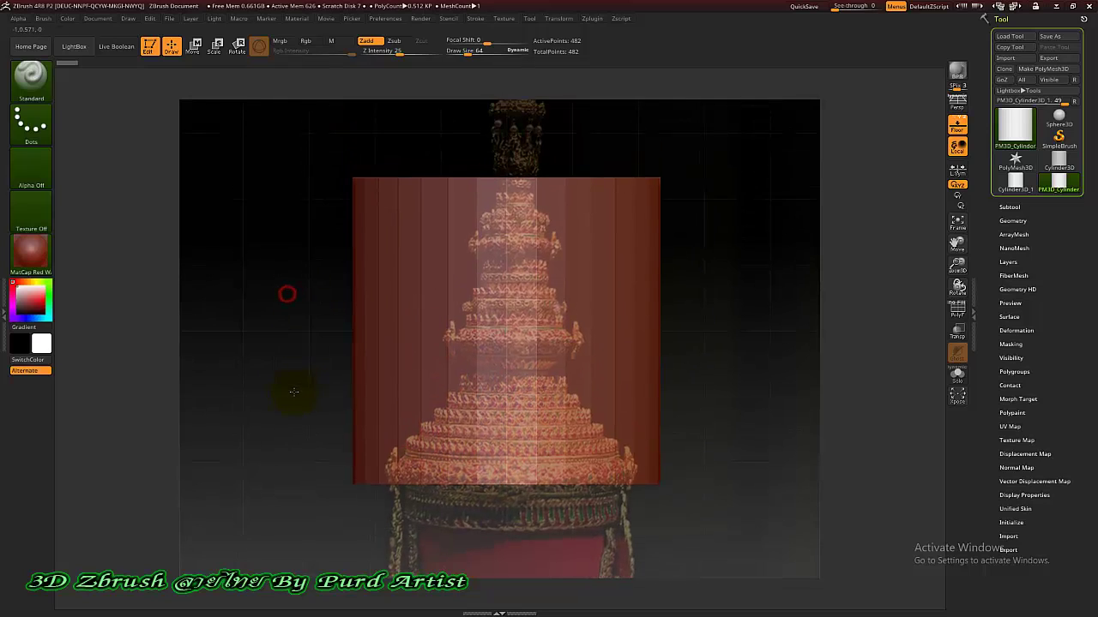
Flatten the cylinder with the transform gizmo and move it down over the crown's broad lower tier in the reference image.
{"action": "left_click", "coordinate": [1010, 207]}
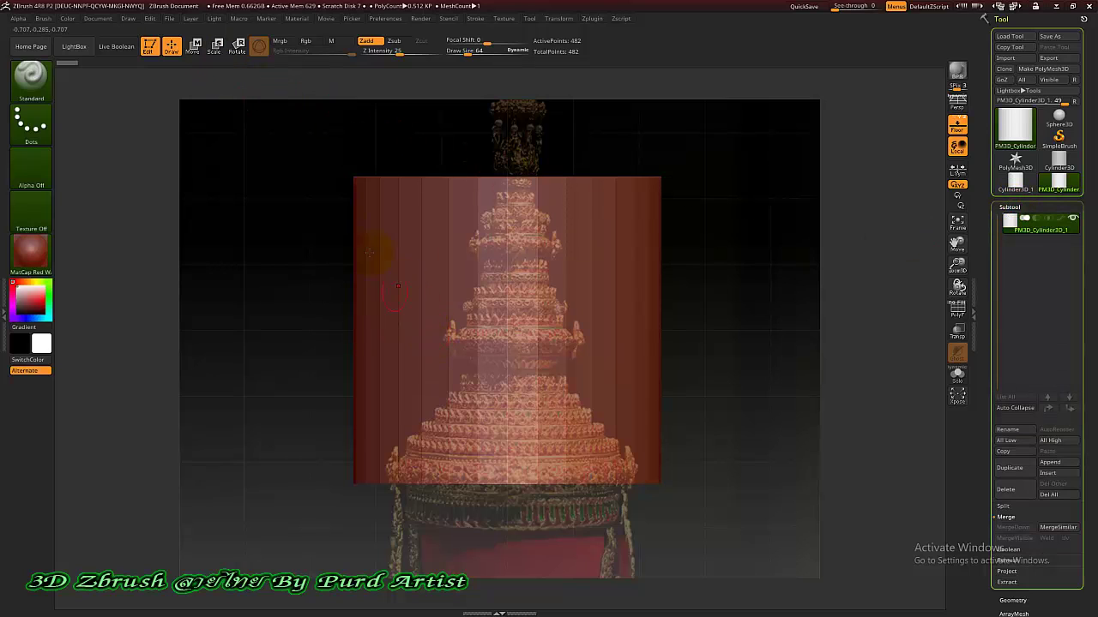
{"action": "left_click", "coordinate": [196, 50]}
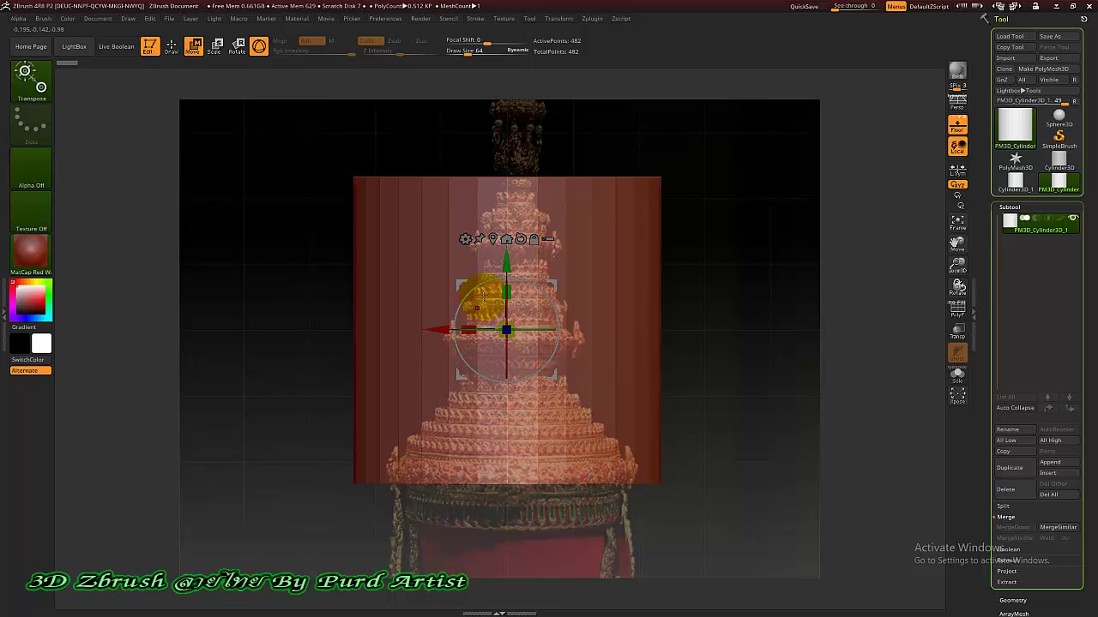
{"action": "mouse_move", "coordinate": [503, 282]}
{"action": "left_mouse_down"}
{"action": "mouse_move", "coordinate": [502, 443]}
{"action": "mouse_move", "coordinate": [496, 285]}
{"action": "mouse_move", "coordinate": [497, 412]}
{"action": "left_mouse_up"}
{"action": "scroll", "coordinate": [489, 430], "scroll_direction": "up", "scroll_amount": 4}
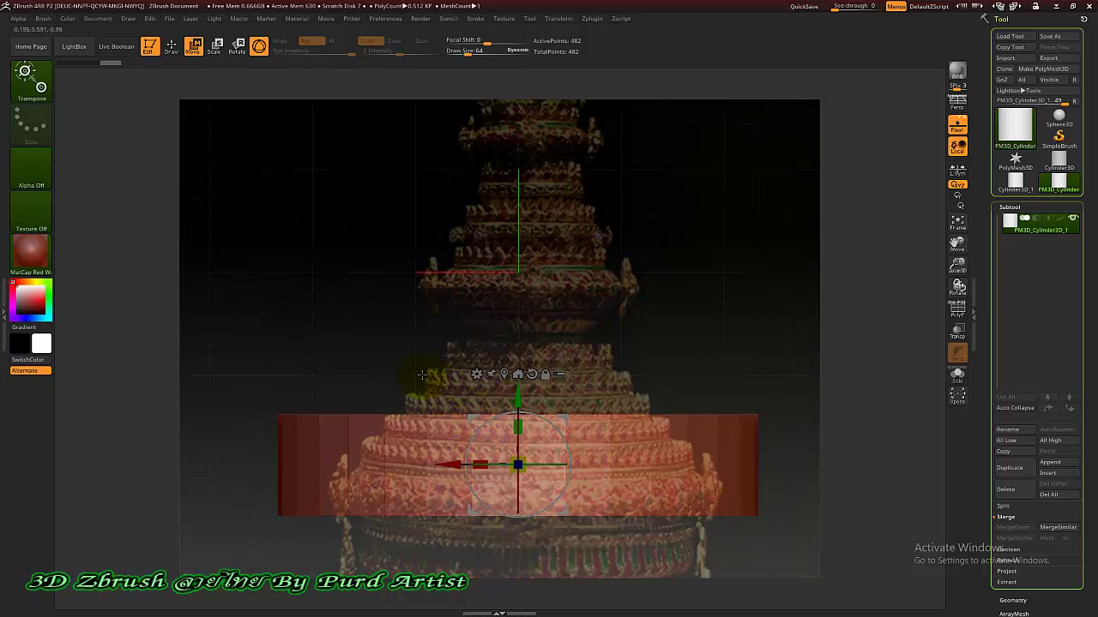
{"action": "left_click_drag", "start_coordinate": [353, 334], "coordinate": [334, 187], "text": "alt"}
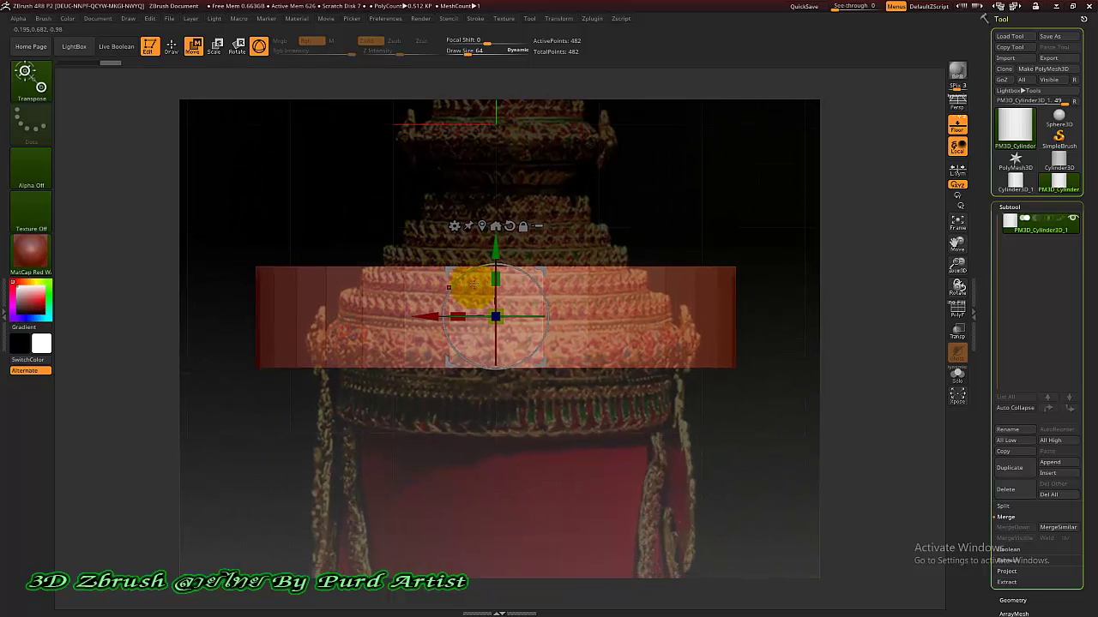
{"action": "left_click_drag", "start_coordinate": [490, 255], "coordinate": [490, 283]}
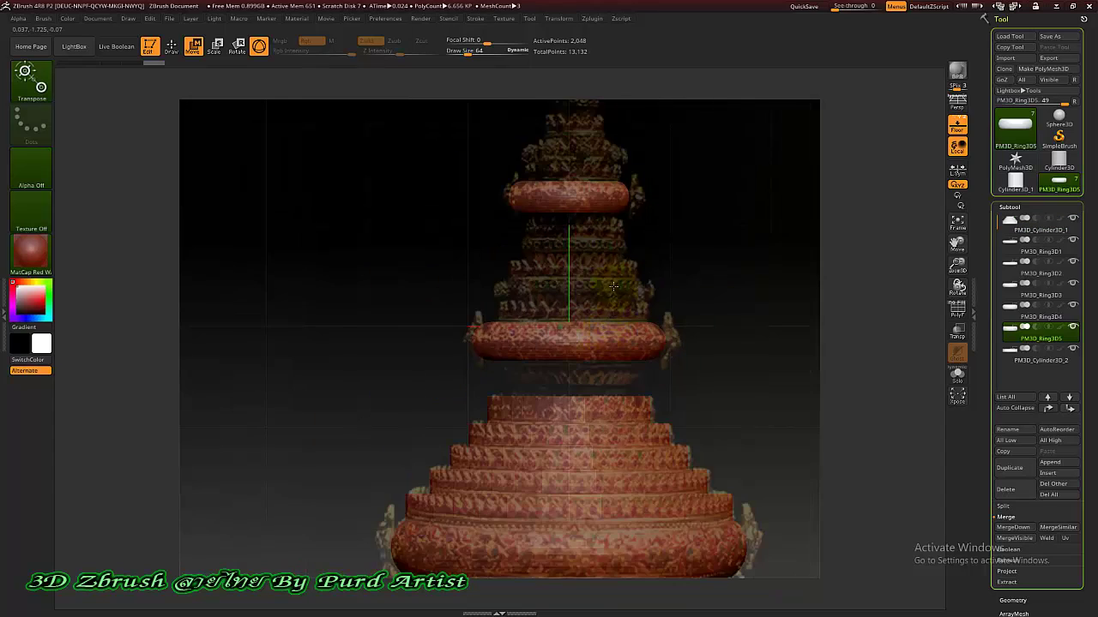
{"action": "left_click_drag", "start_coordinate": [613, 286], "coordinate": [607, 315], "text": "alt"}
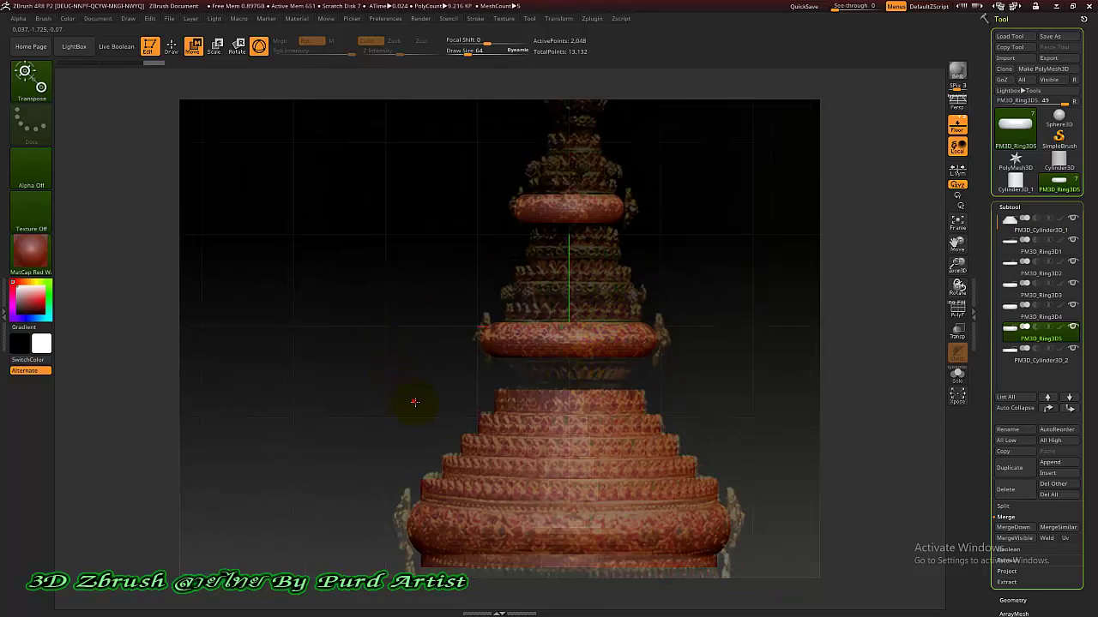
{"action": "left_click_drag", "start_coordinate": [415, 402], "coordinate": [353, 394], "text": "alt"}
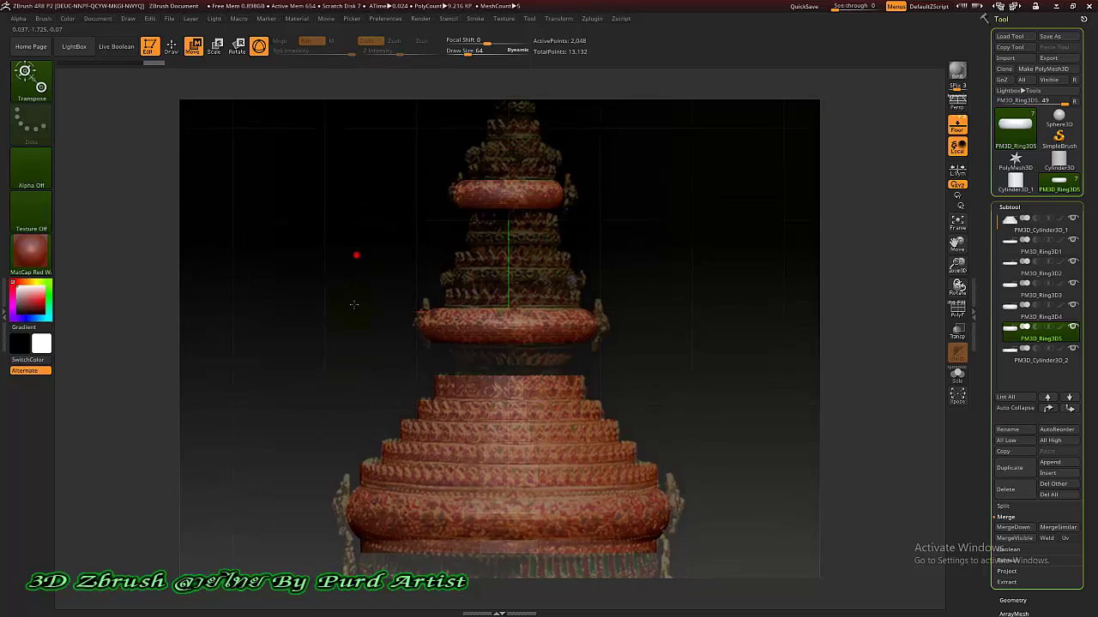
{"action": "left_click_drag", "start_coordinate": [353, 304], "coordinate": [352, 176], "text": "alt"}
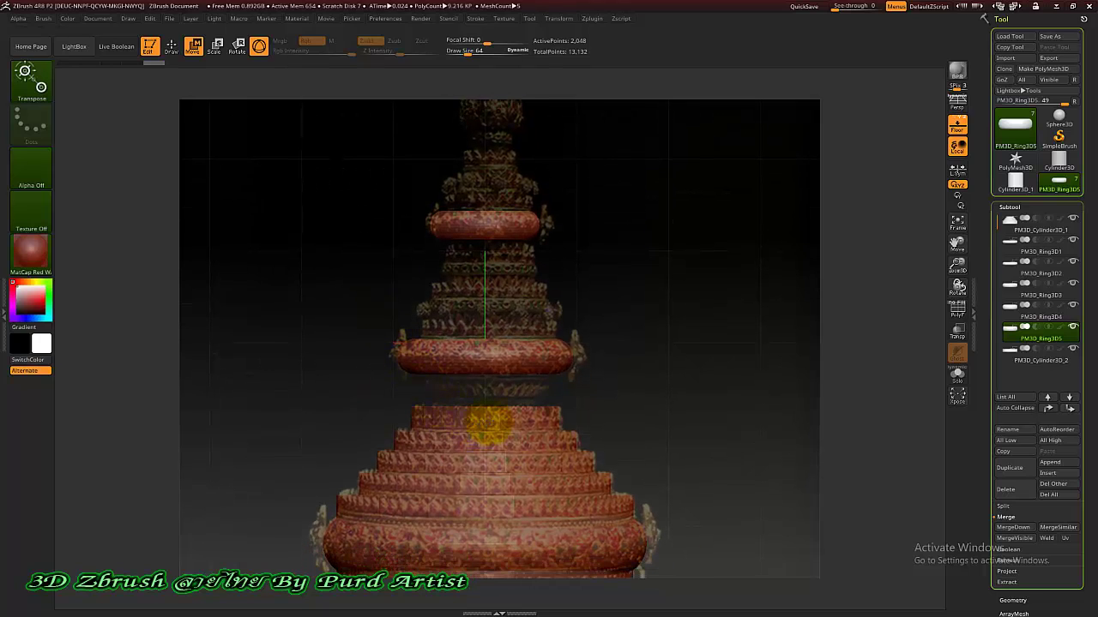
{"action": "left_click_drag", "start_coordinate": [488, 421], "coordinate": [485, 393], "text": "alt"}
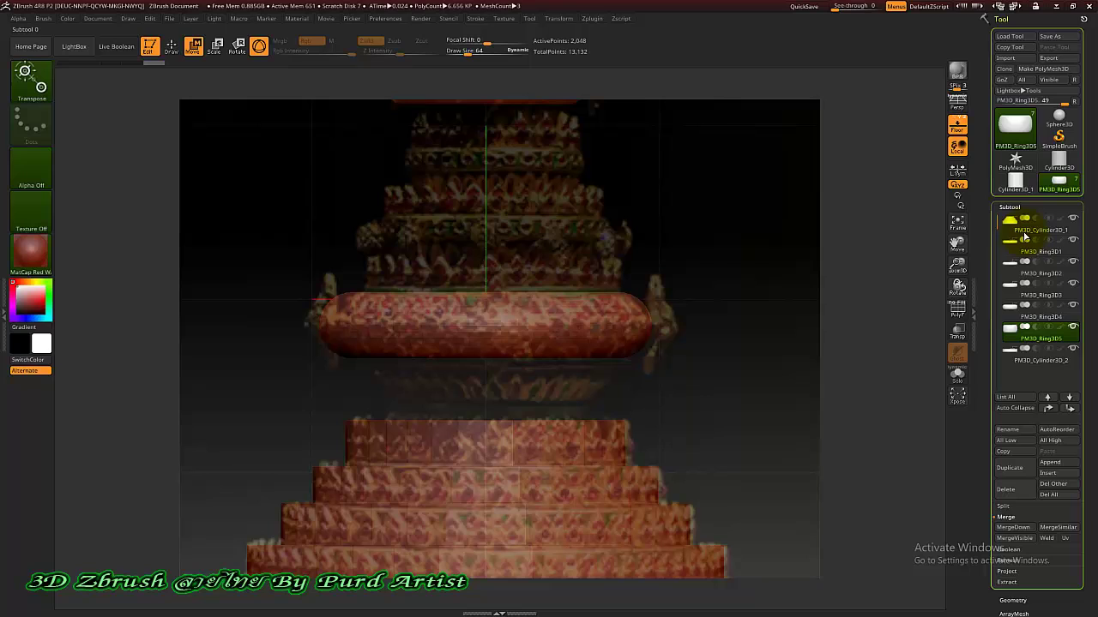
Switch from the ring subtool to SimpleBrush, leaving Edit mode, and choose the SweepProfile3D primitive.
{"action": "left_click", "coordinate": [869, 161]}
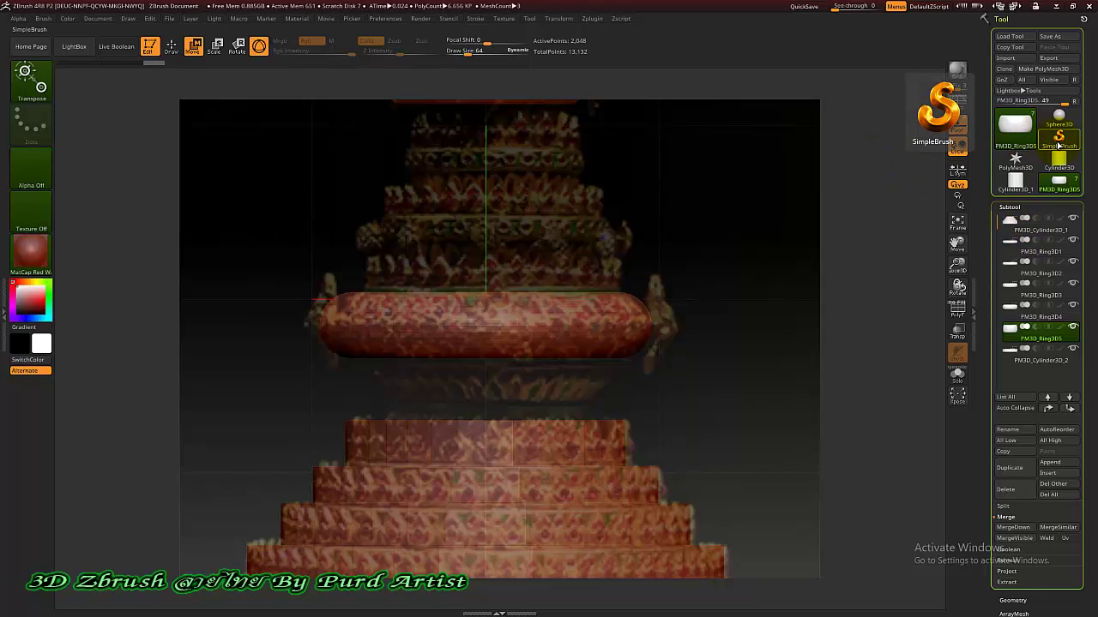
{"action": "left_click", "coordinate": [1049, 163]}
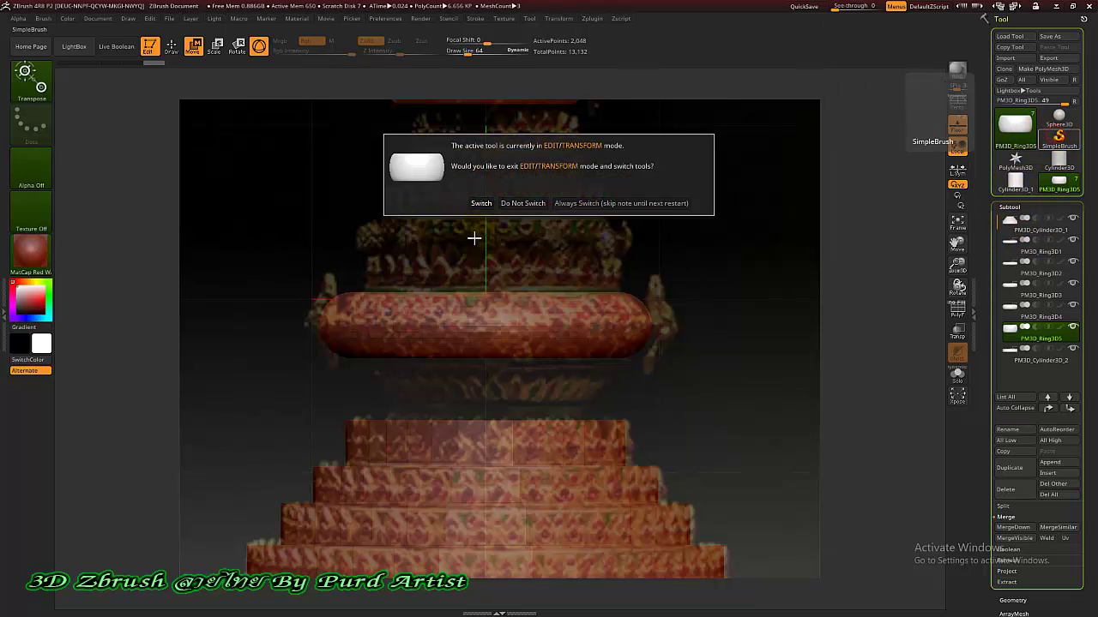
{"action": "left_click", "coordinate": [470, 200]}
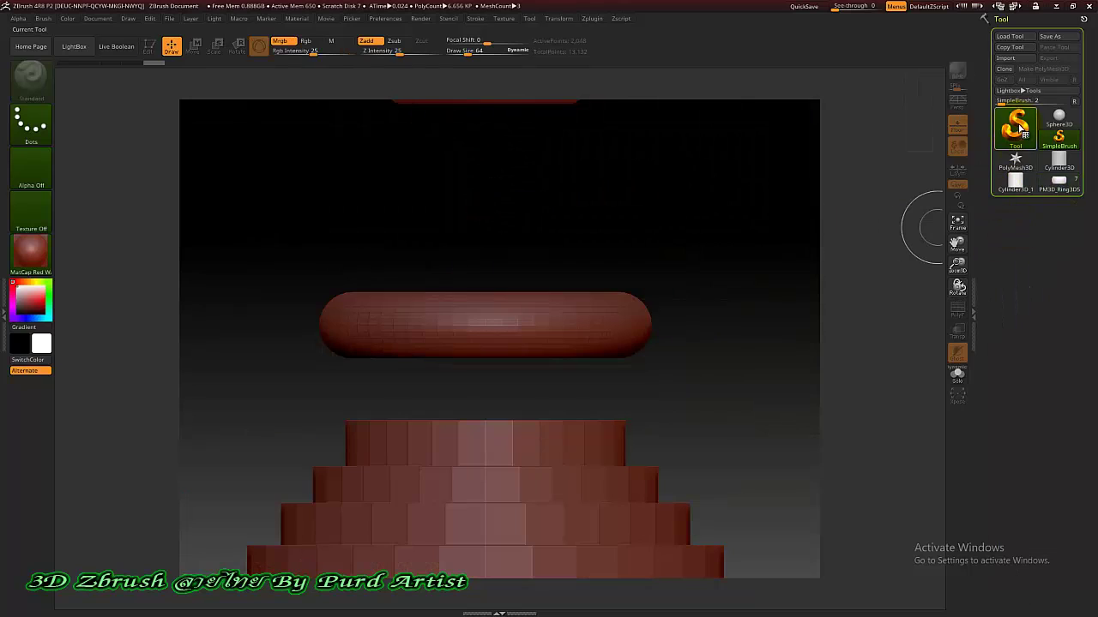
{"action": "left_click", "coordinate": [1014, 127]}
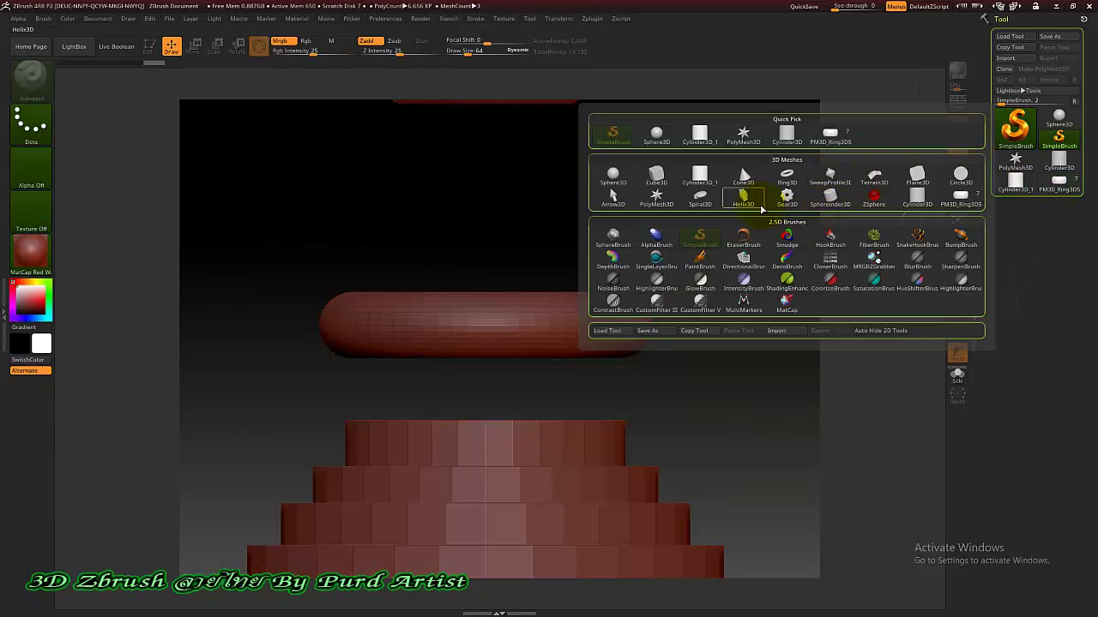
{"action": "mouse_move", "coordinate": [829, 178]}
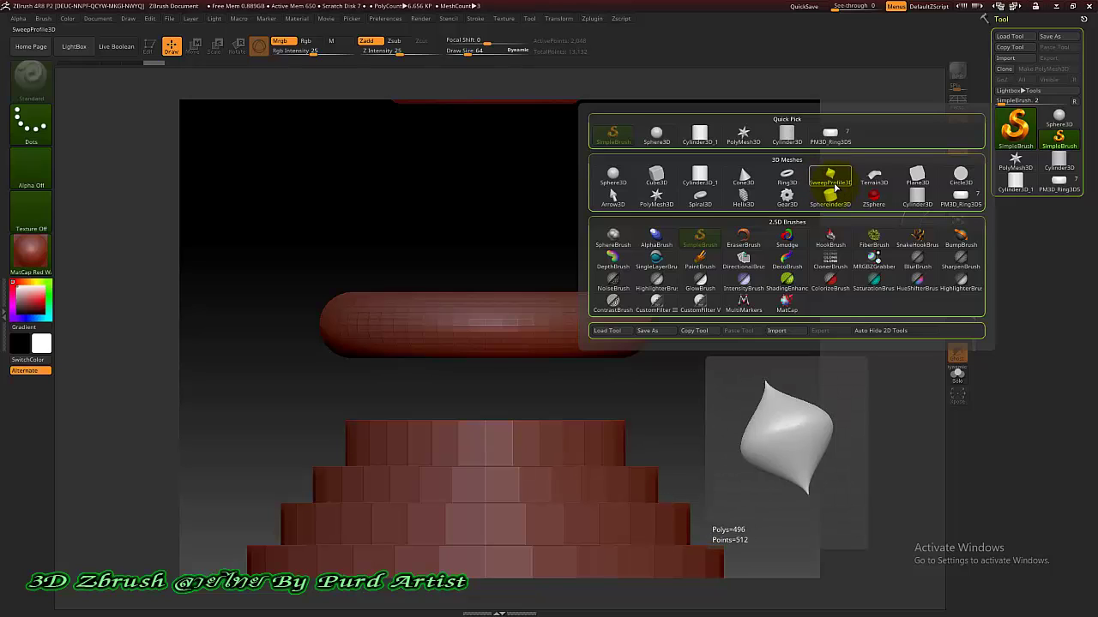
{"action": "left_click", "coordinate": [830, 177]}
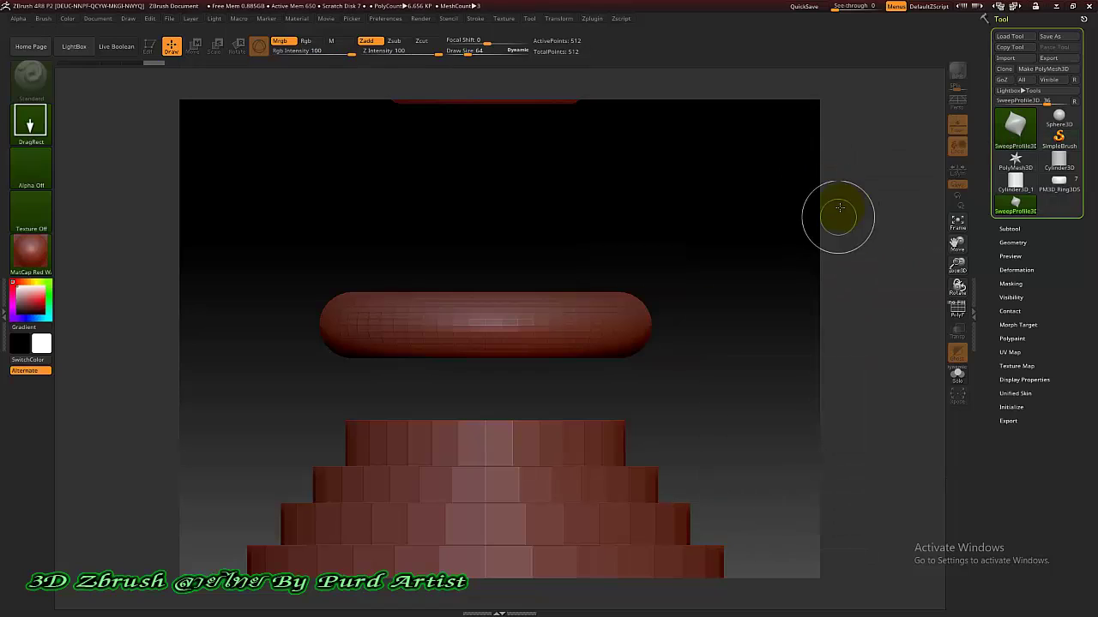
Clear the canvas and draw an upright SweepProfile3D shape near its centre.
{"action": "mouse_move", "coordinate": [990, 313]}
{"action": "left_mouse_down"}
{"action": "mouse_move", "coordinate": [988, 260]}
{"action": "mouse_move", "coordinate": [993, 304]}
{"action": "left_mouse_up"}
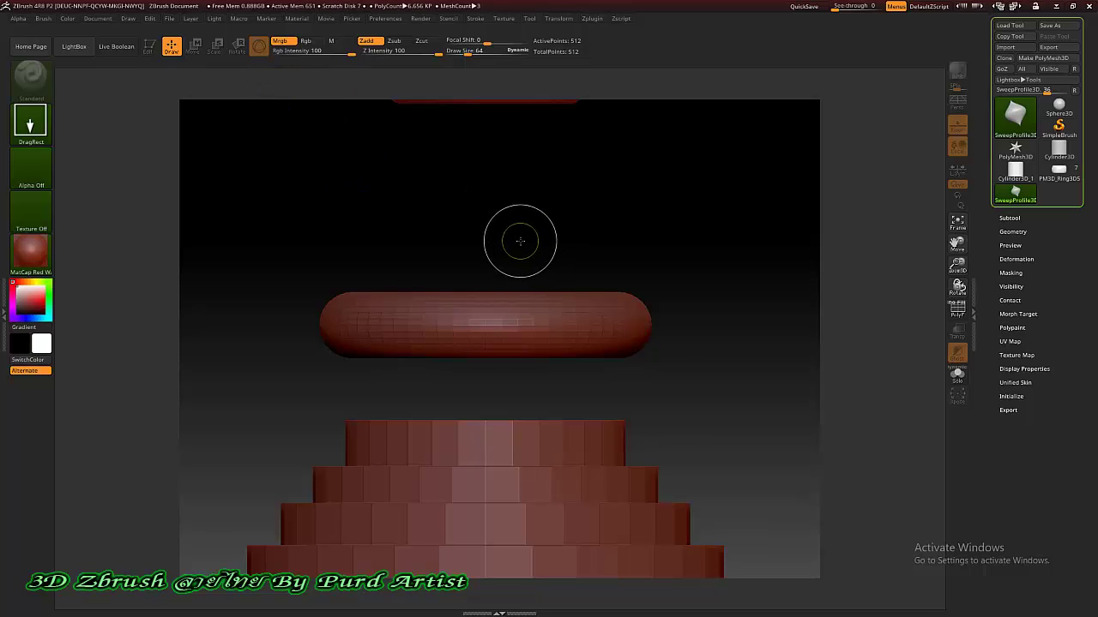
{"action": "key", "text": "ctrl+n"}
{"action": "left_click_drag", "start_coordinate": [485, 314], "coordinate": [489, 366]}
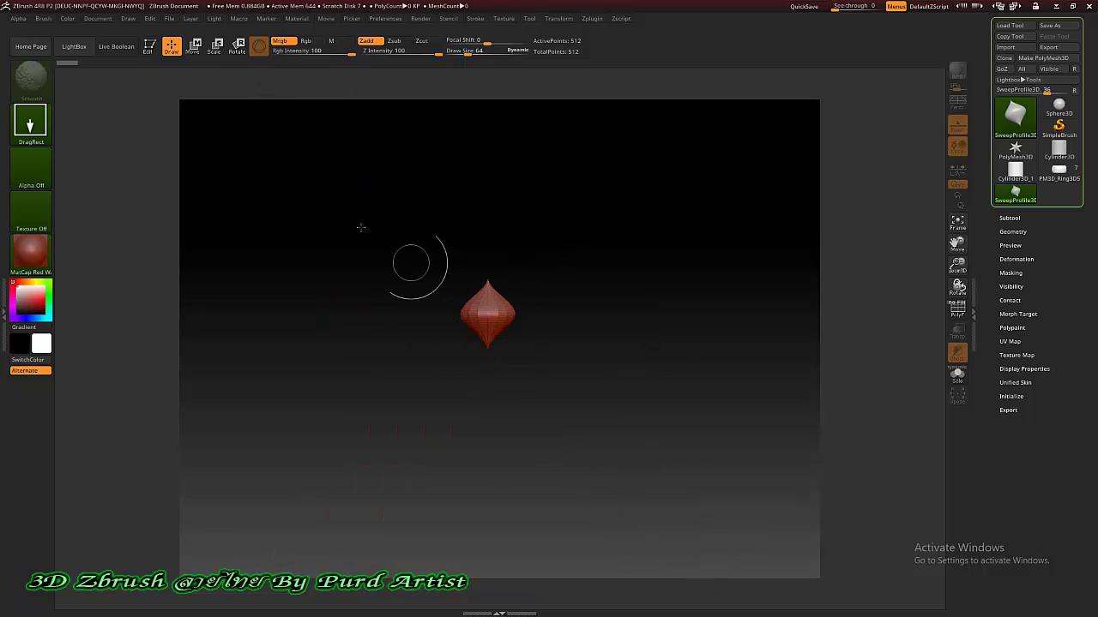
Put the drawn SweepProfile3D shape into Edit mode and show its Initialize settings.
{"action": "left_click", "coordinate": [149, 46]}
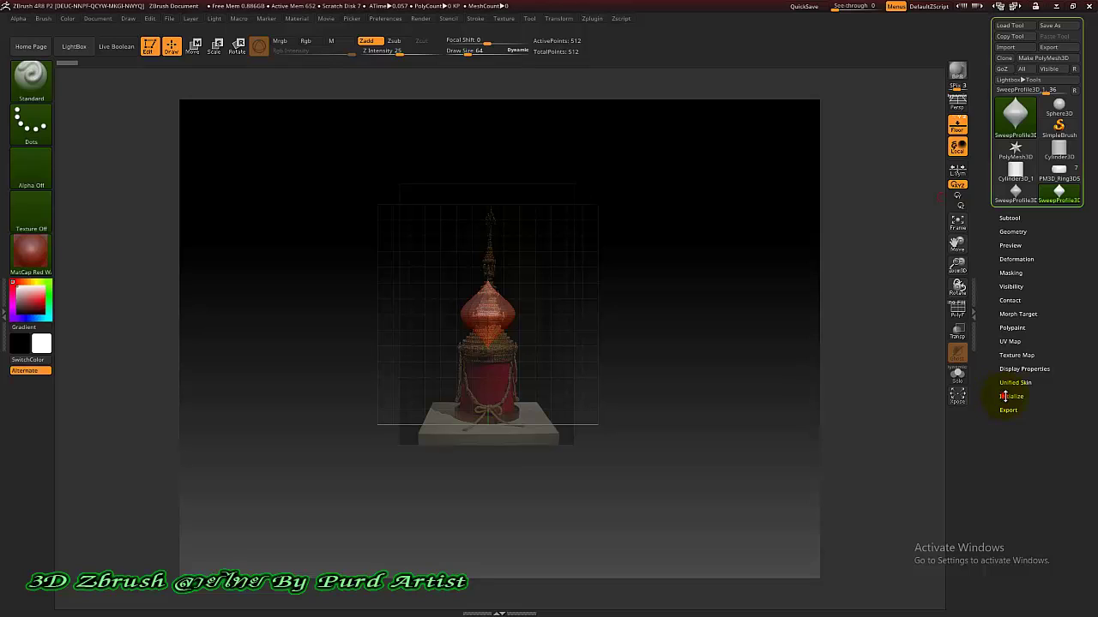
{"action": "left_click", "coordinate": [1010, 397]}
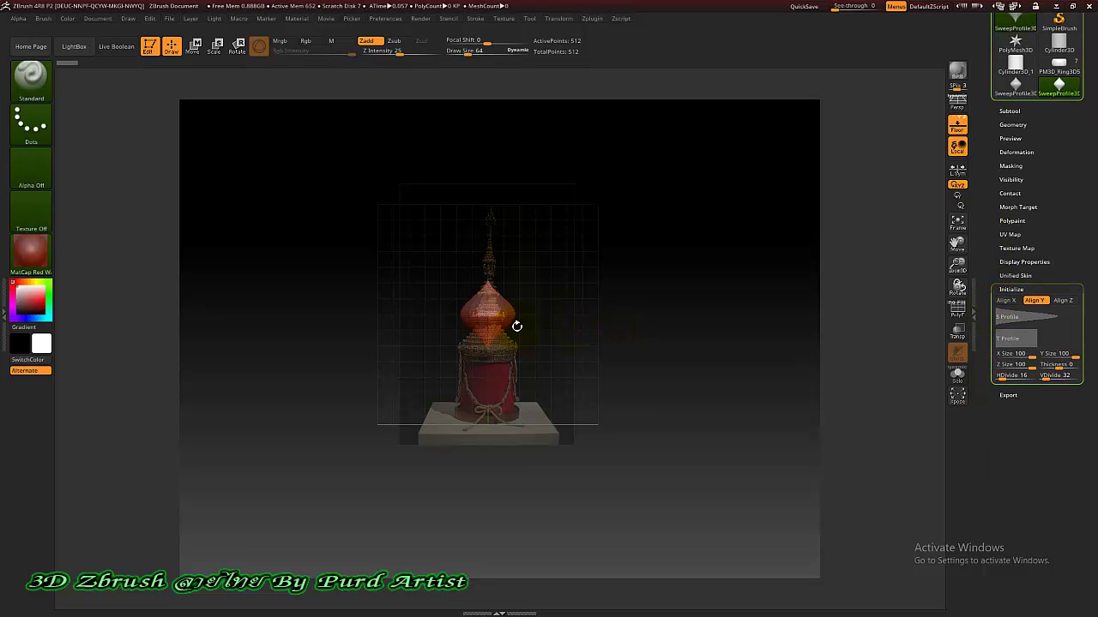
{"action": "scroll", "coordinate": [500, 317], "scroll_direction": "up", "scroll_amount": 10}
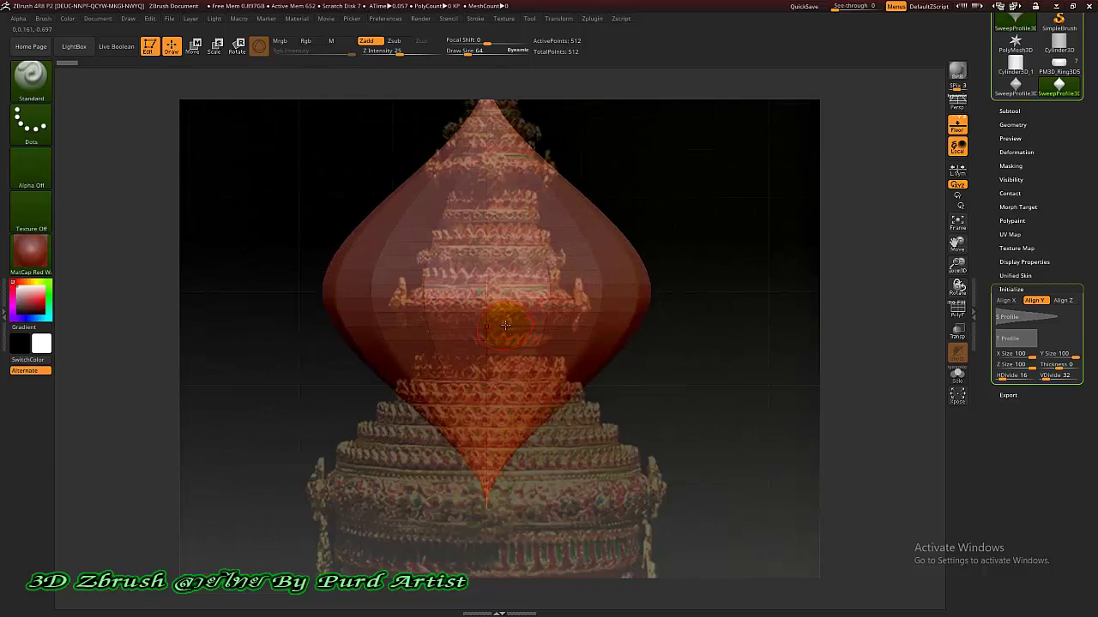
Reshape the S Profile curve into wide ends with a narrow middle, and set the Y Size to 40.
{"action": "left_click", "coordinate": [1005, 316]}
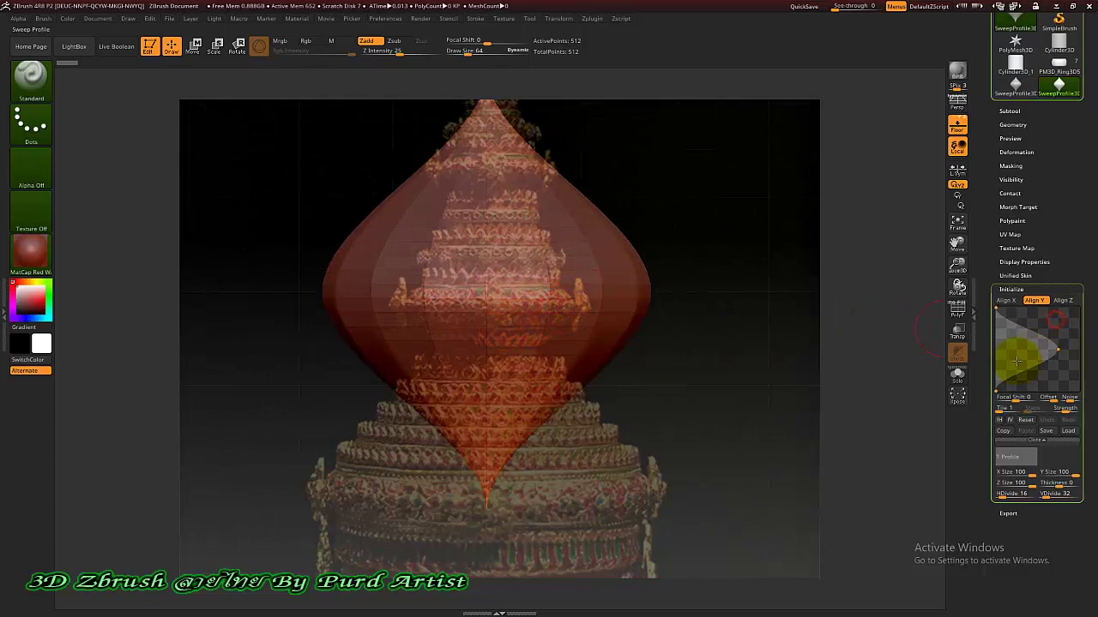
{"action": "left_click_drag", "start_coordinate": [1000, 312], "coordinate": [1049, 314]}
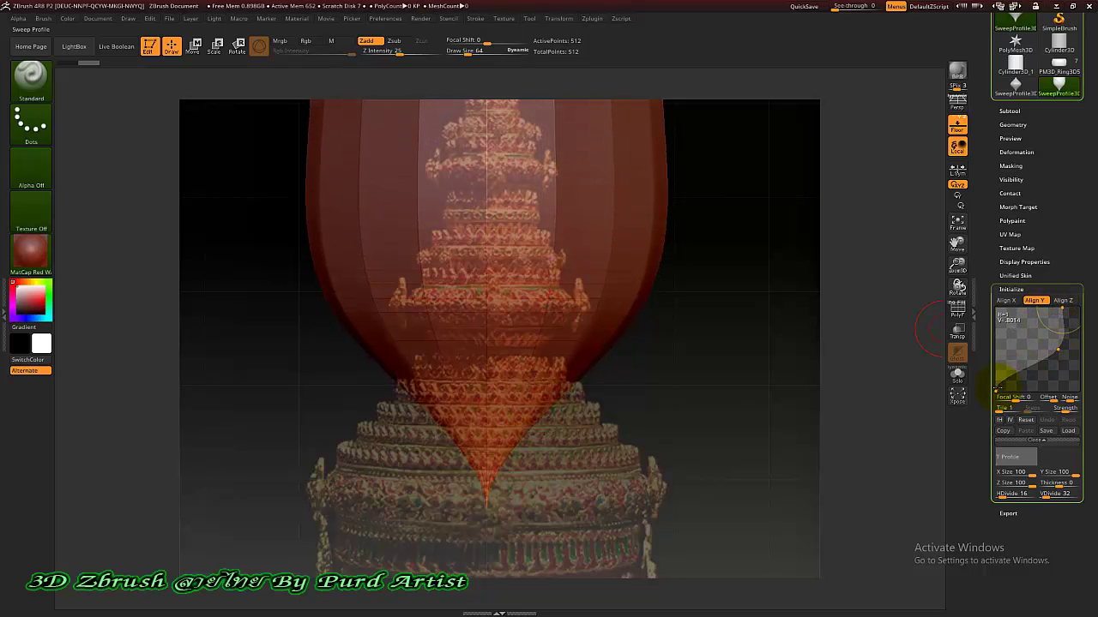
{"action": "left_click_drag", "start_coordinate": [997, 391], "coordinate": [1044, 348]}
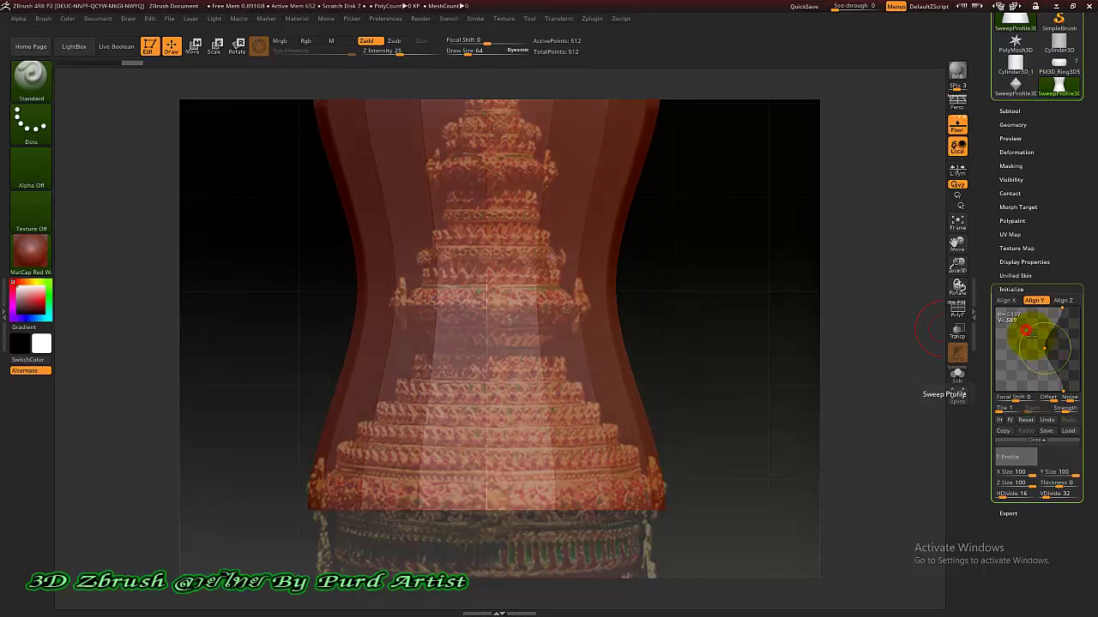
{"action": "left_click", "coordinate": [1043, 347]}
{"action": "left_click_drag", "start_coordinate": [1042, 348], "coordinate": [1039, 348]}
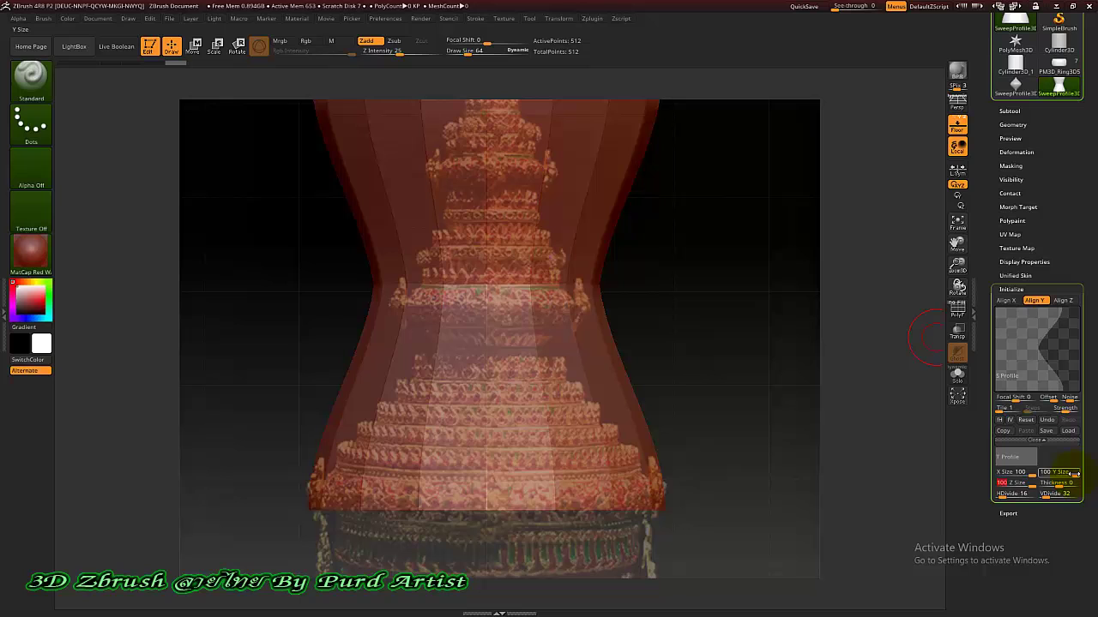
{"action": "left_click_drag", "start_coordinate": [1032, 474], "coordinate": [1056, 473]}
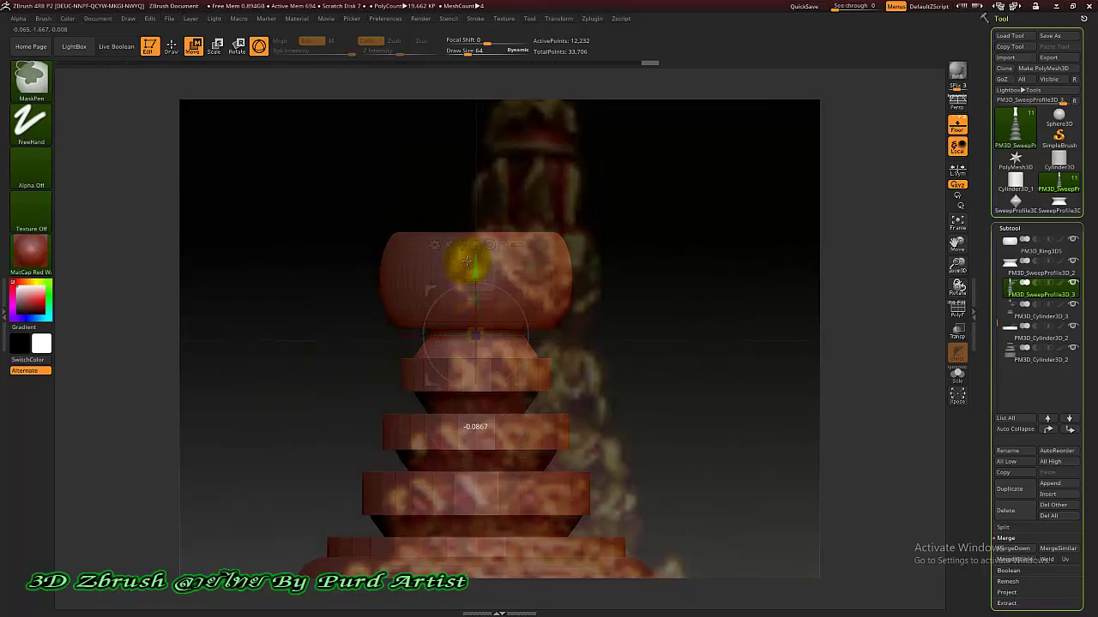
Return to Draw mode, hide the floor with its reference image, and examine the stacked tiers up to the top of the crown.
{"action": "key", "text": "w"}
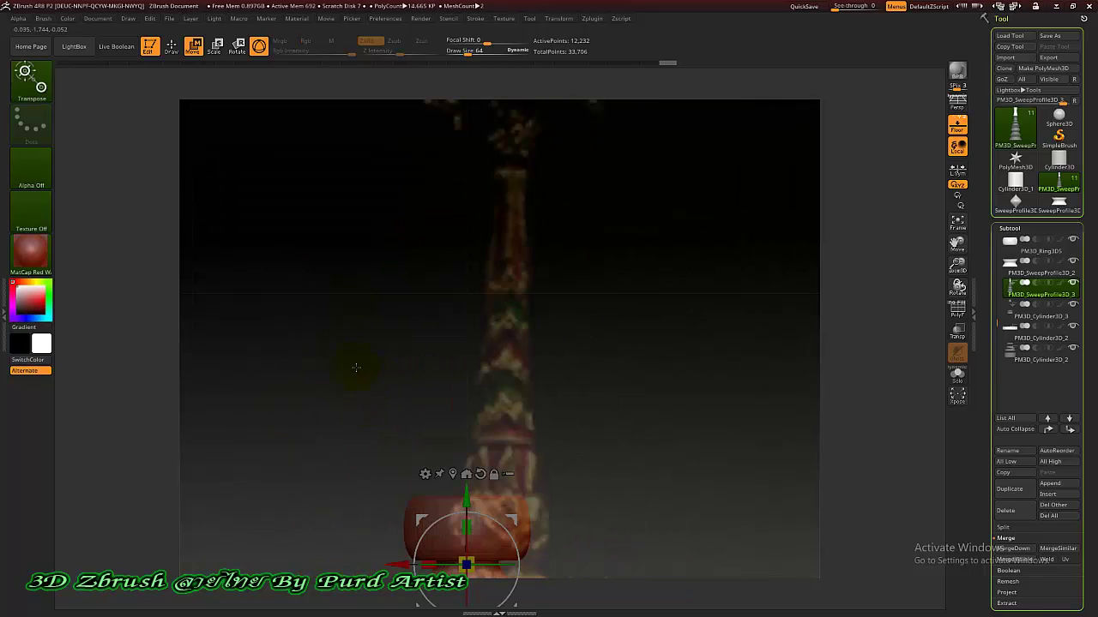
{"action": "left_click_drag", "start_coordinate": [356, 367], "coordinate": [409, 259]}
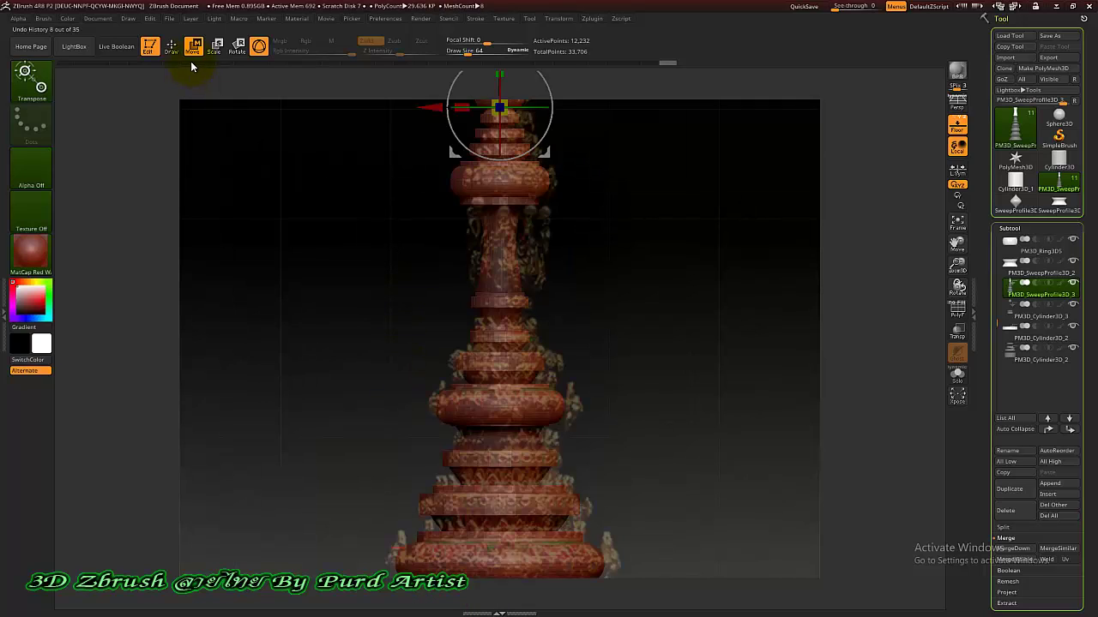
{"action": "left_click", "coordinate": [173, 45]}
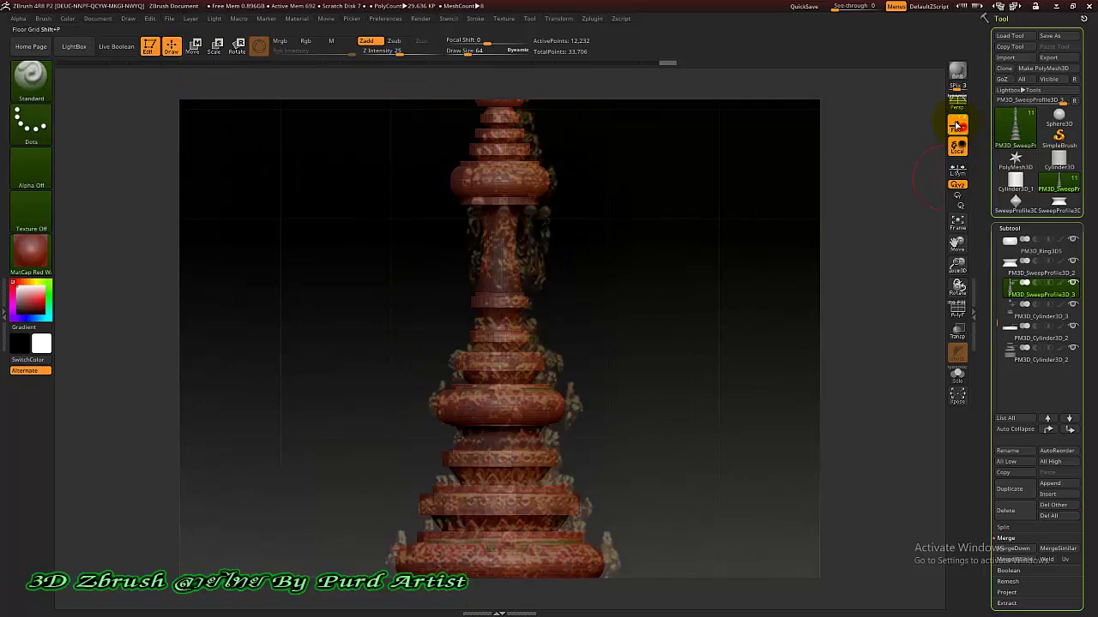
{"action": "left_click", "coordinate": [958, 125]}
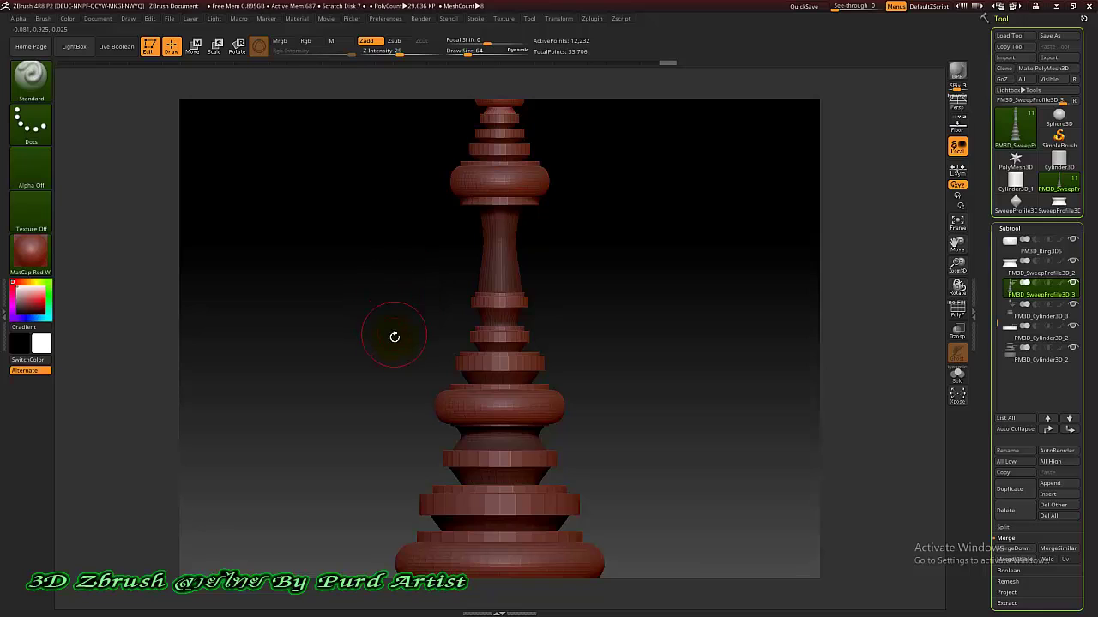
{"action": "left_click_drag", "start_coordinate": [403, 341], "coordinate": [431, 322]}
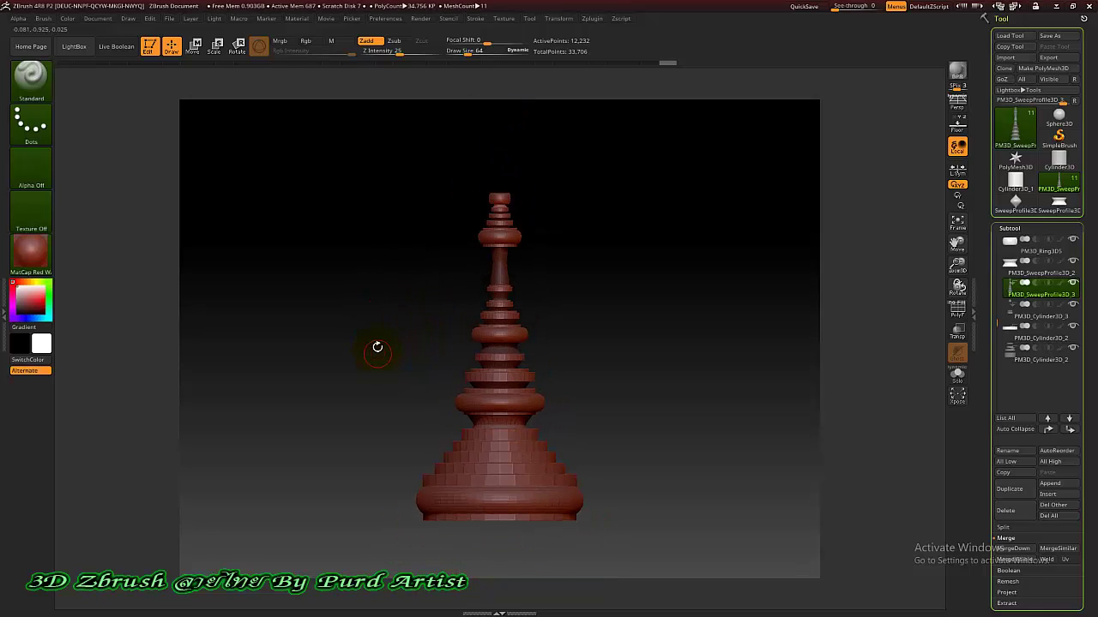
{"action": "left_click_drag", "start_coordinate": [414, 347], "coordinate": [343, 346]}
{"action": "left_click_drag", "start_coordinate": [473, 199], "coordinate": [433, 240], "text": "alt"}
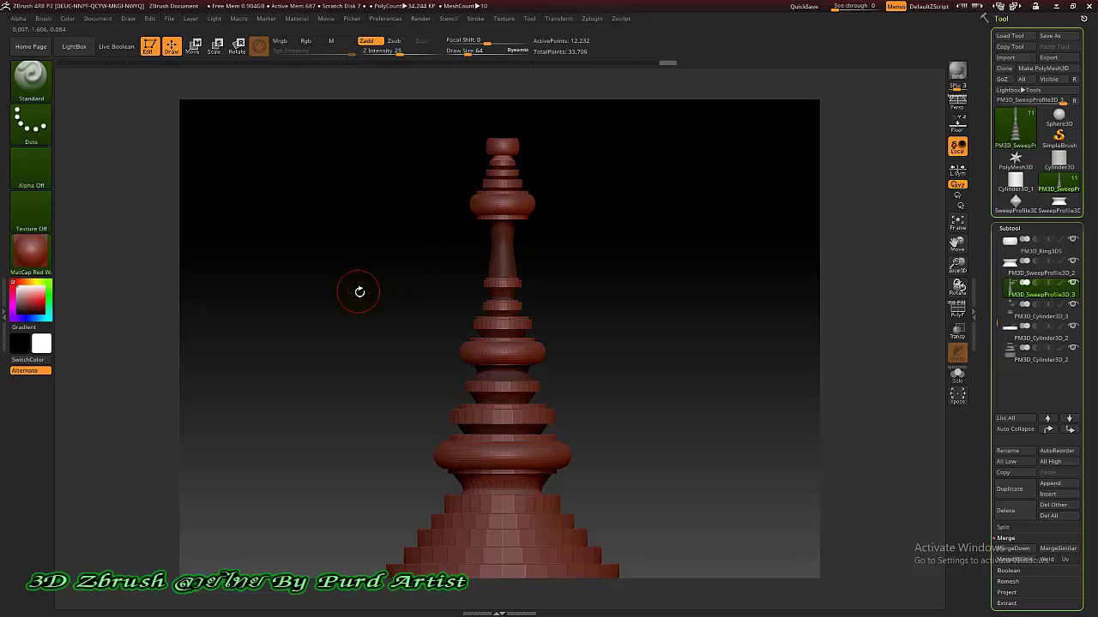
{"action": "left_click_drag", "start_coordinate": [370, 292], "coordinate": [358, 419], "text": "alt"}
{"action": "left_click_drag", "start_coordinate": [488, 263], "coordinate": [484, 270], "text": "alt"}
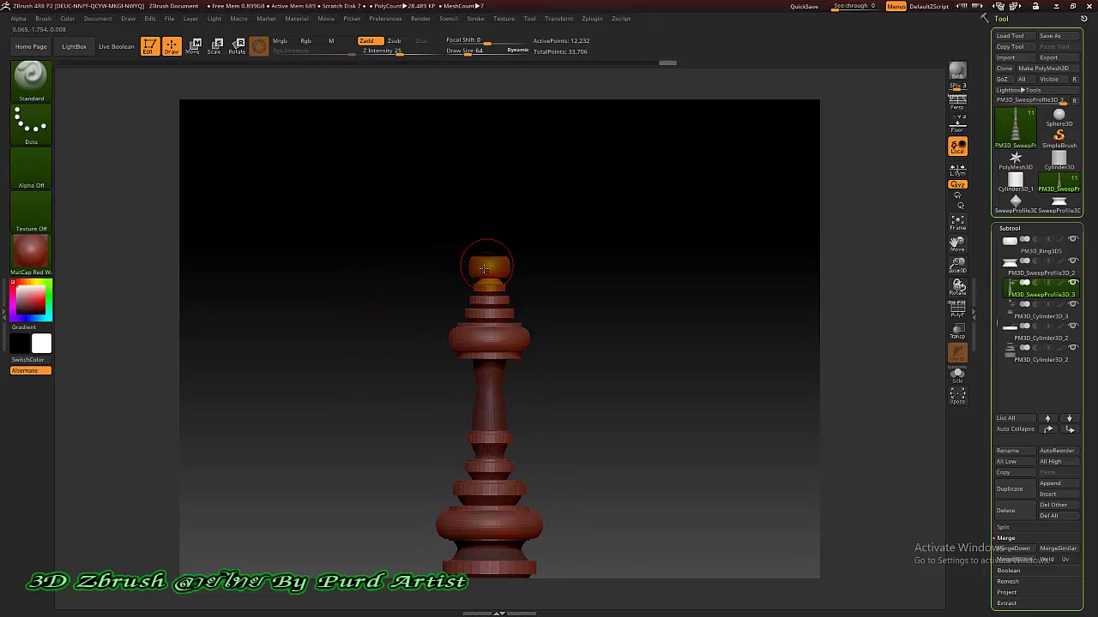
{"action": "left_click_drag", "start_coordinate": [447, 317], "coordinate": [352, 463], "text": "alt"}
{"action": "left_click_drag", "start_coordinate": [357, 299], "coordinate": [722, 185], "text": "alt"}
Show the floor reference image again and examine the unmodelled spire above the crown's topmost tier.
{"action": "left_click", "coordinate": [958, 127]}
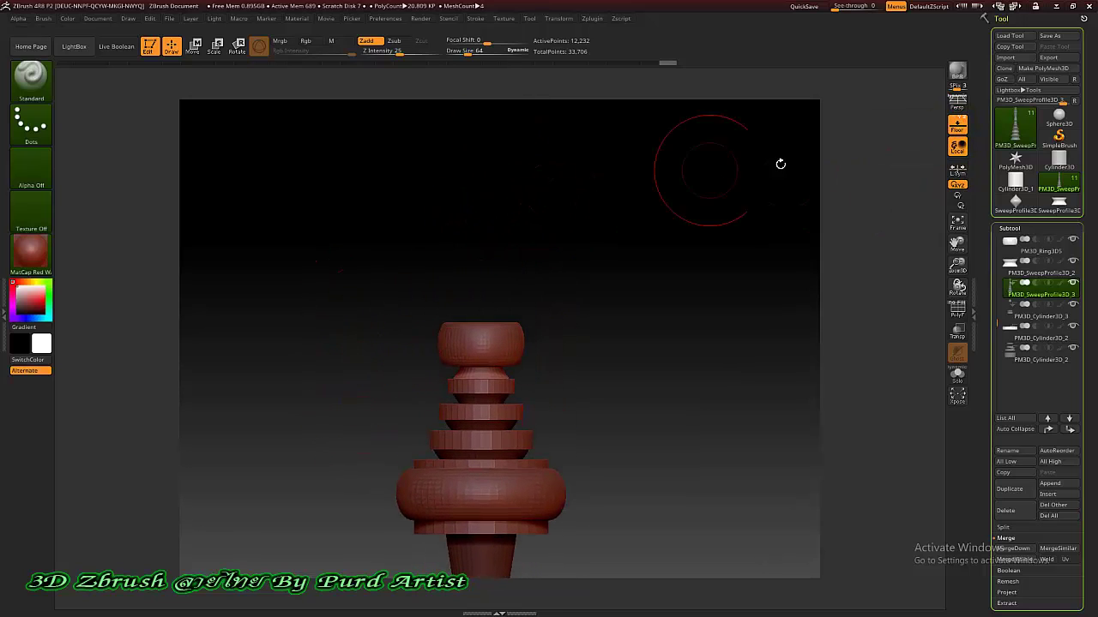
{"action": "left_click_drag", "start_coordinate": [556, 283], "coordinate": [955, 138]}
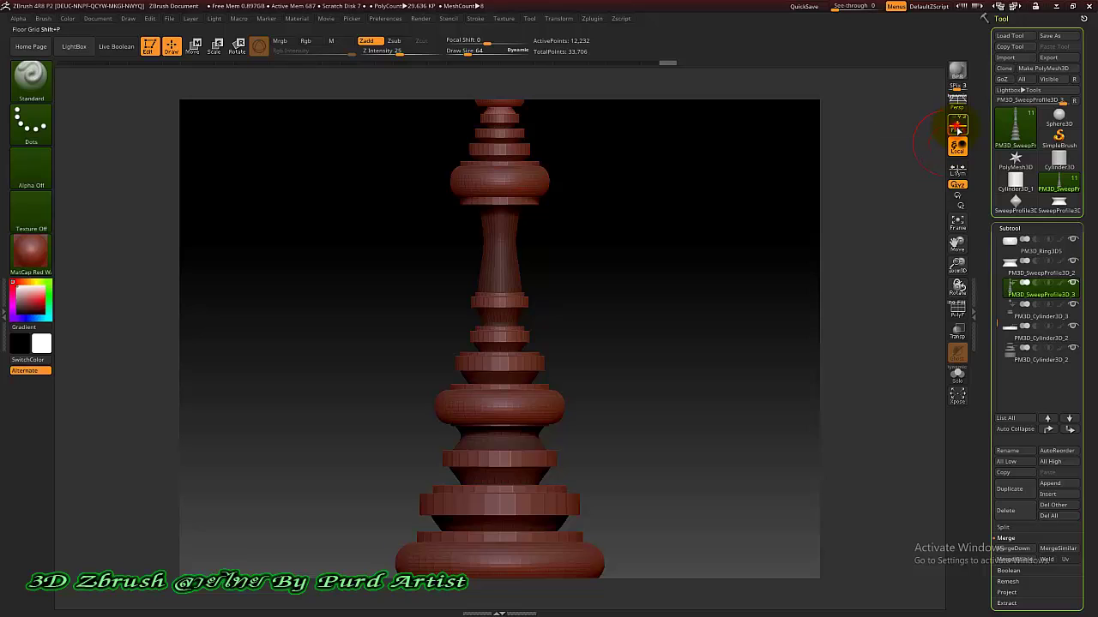
{"action": "left_click", "coordinate": [958, 130]}
{"action": "key", "text": "f"}
{"action": "key", "text": "f"}
{"action": "key", "text": "f"}
{"action": "left_click_drag", "start_coordinate": [611, 300], "coordinate": [616, 313], "text": "alt"}
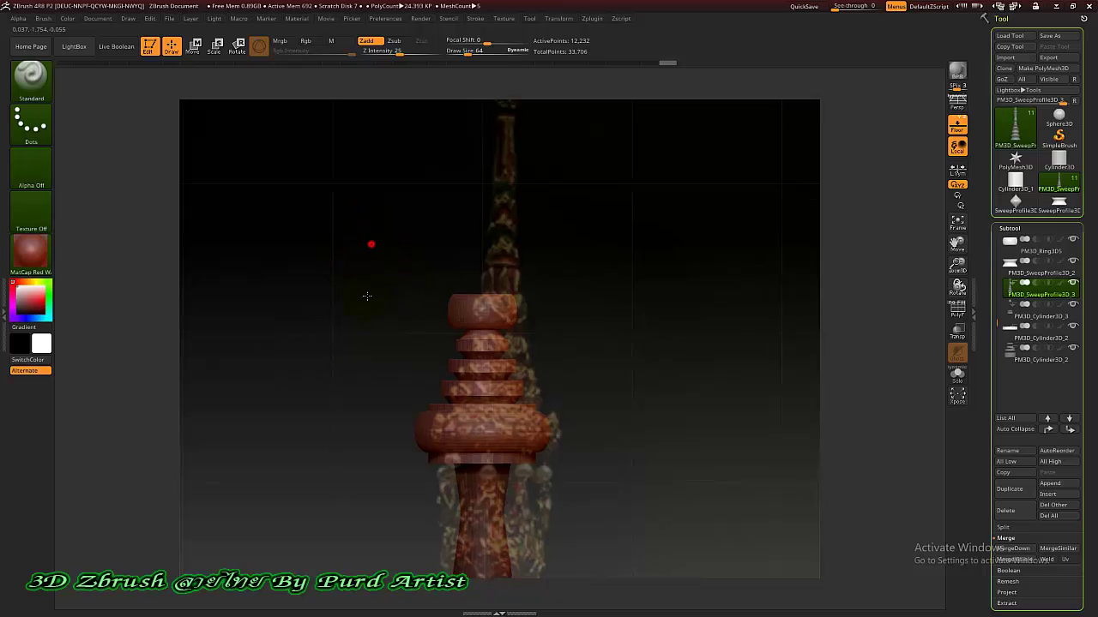
{"action": "left_click_drag", "start_coordinate": [378, 387], "coordinate": [385, 405], "text": "alt"}
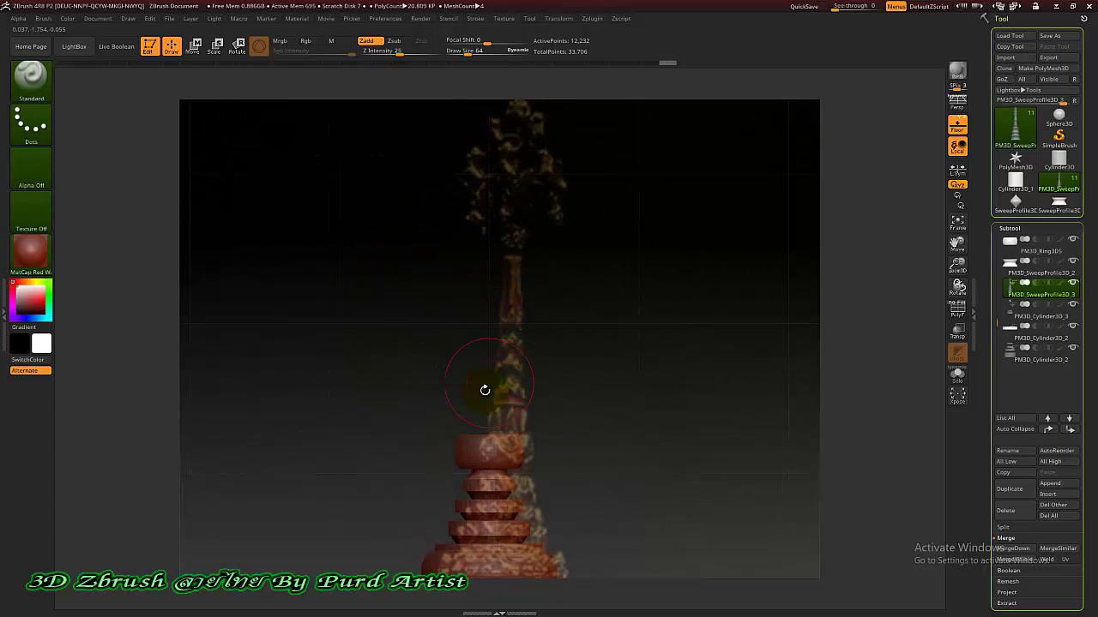
{"action": "mouse_move", "coordinate": [485, 390]}
{"action": "left_mouse_down"}
{"action": "mouse_move", "coordinate": [472, 408]}
{"action": "mouse_move", "coordinate": [474, 381]}
{"action": "left_mouse_up"}
{"action": "left_click_drag", "start_coordinate": [476, 431], "coordinate": [497, 353], "text": "alt"}
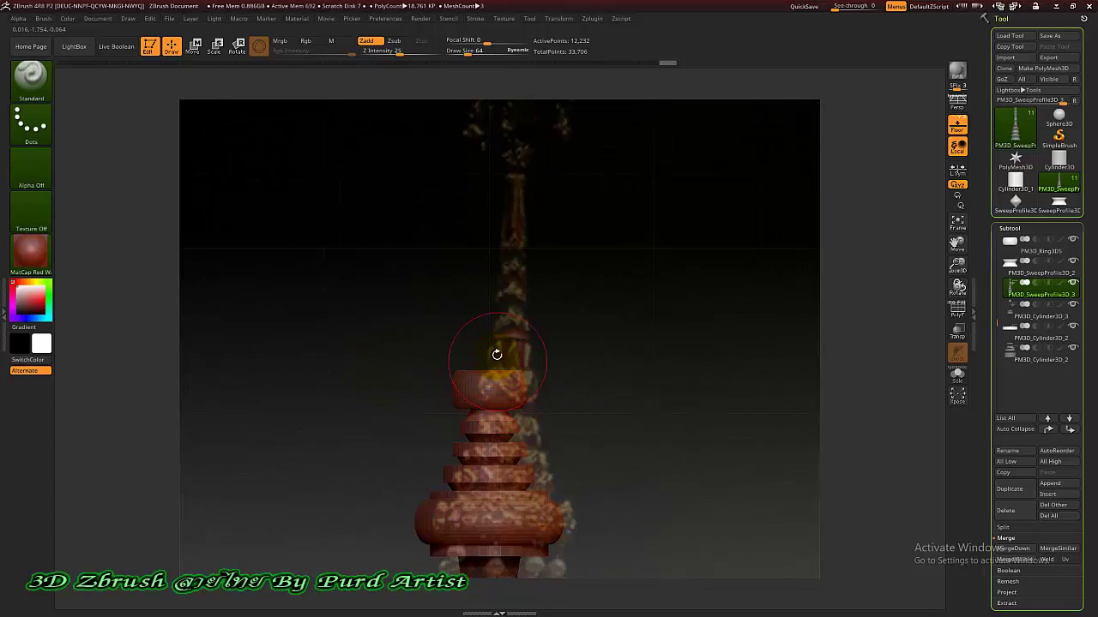
{"action": "mouse_move", "coordinate": [395, 296]}
{"action": "left_mouse_down"}
{"action": "mouse_move", "coordinate": [392, 380]}
{"action": "mouse_move", "coordinate": [400, 355]}
{"action": "left_mouse_up"}
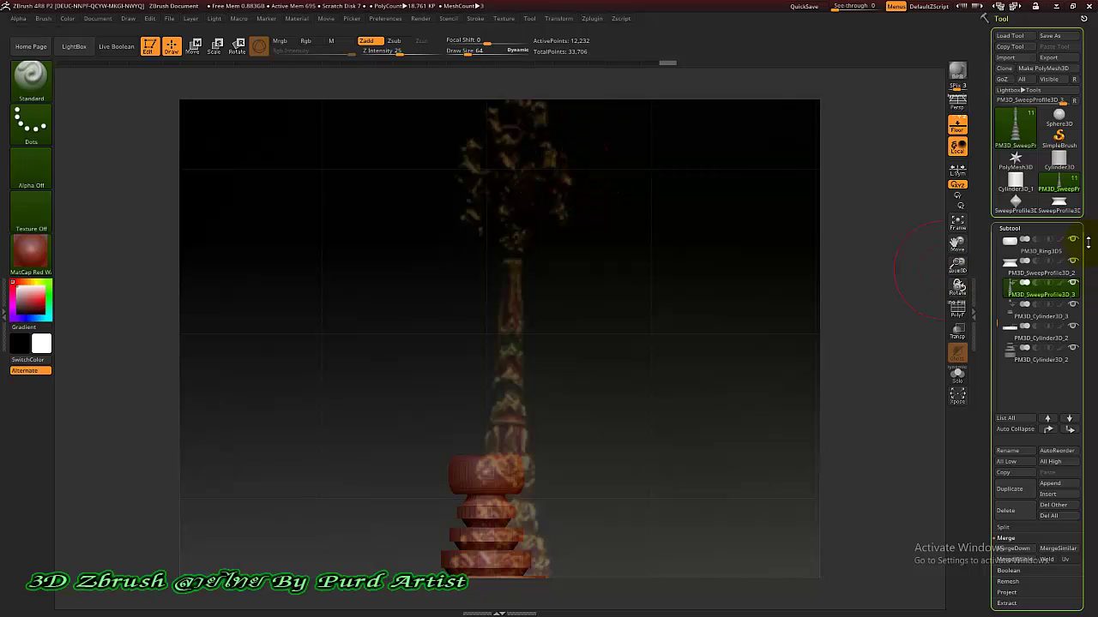
Switch to the waisted SweepProfile3D_1 tool and bring it into view against the reference image.
{"action": "left_click", "coordinate": [1017, 209]}
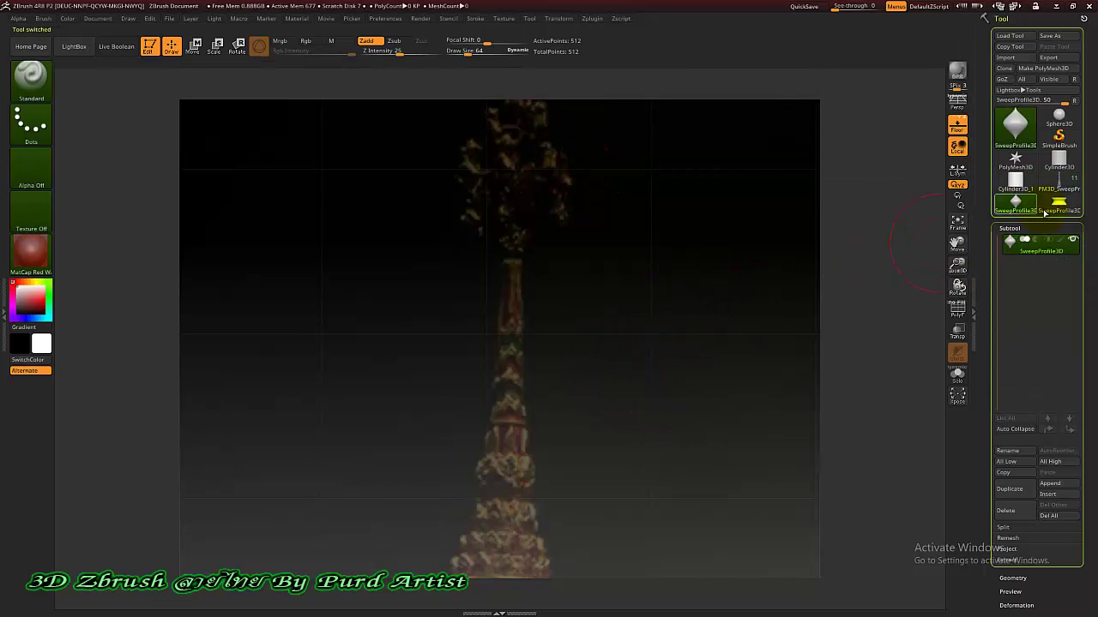
{"action": "left_click", "coordinate": [1059, 204]}
{"action": "key", "text": "f"}
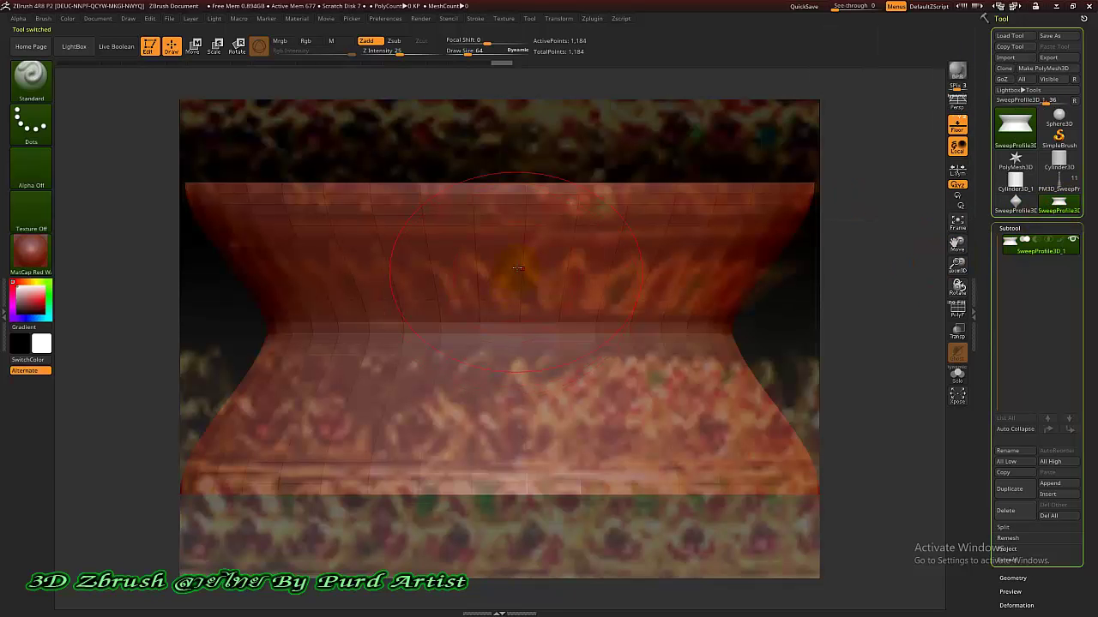
{"action": "mouse_move", "coordinate": [559, 357]}
{"action": "right_mouse_down", "text": "ctrl"}
{"action": "mouse_move", "coordinate": [546, 365]}
{"action": "mouse_move", "coordinate": [551, 350]}
{"action": "right_mouse_up", "text": "ctrl"}
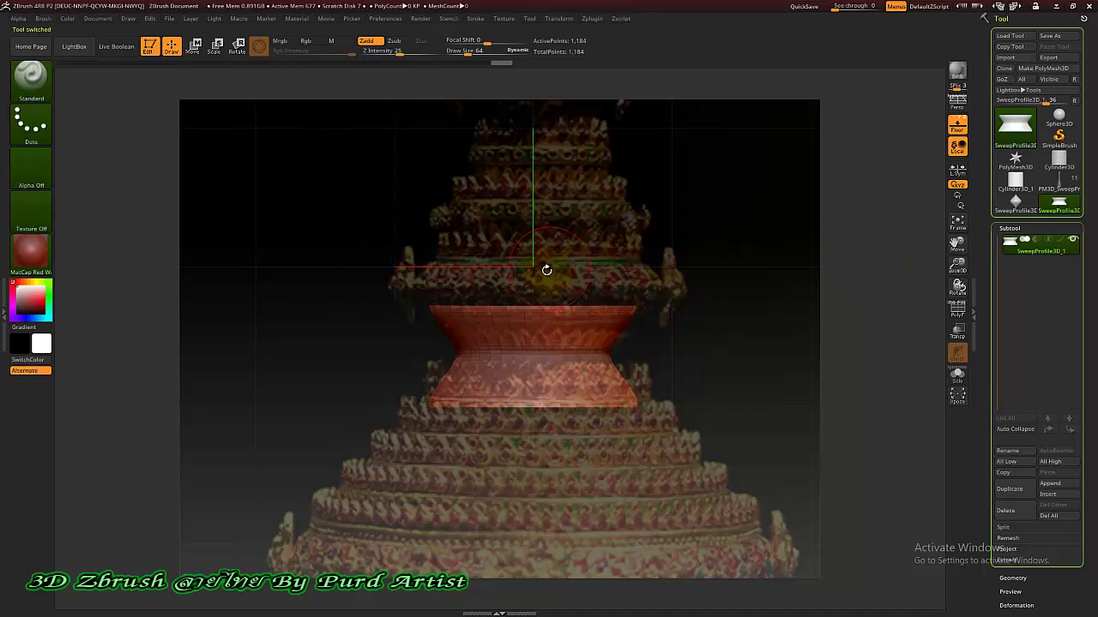
Move the waisted sweep shape up with the transform gizmo to the lower part of the thin spire in the reference image.
{"action": "left_click", "coordinate": [194, 45]}
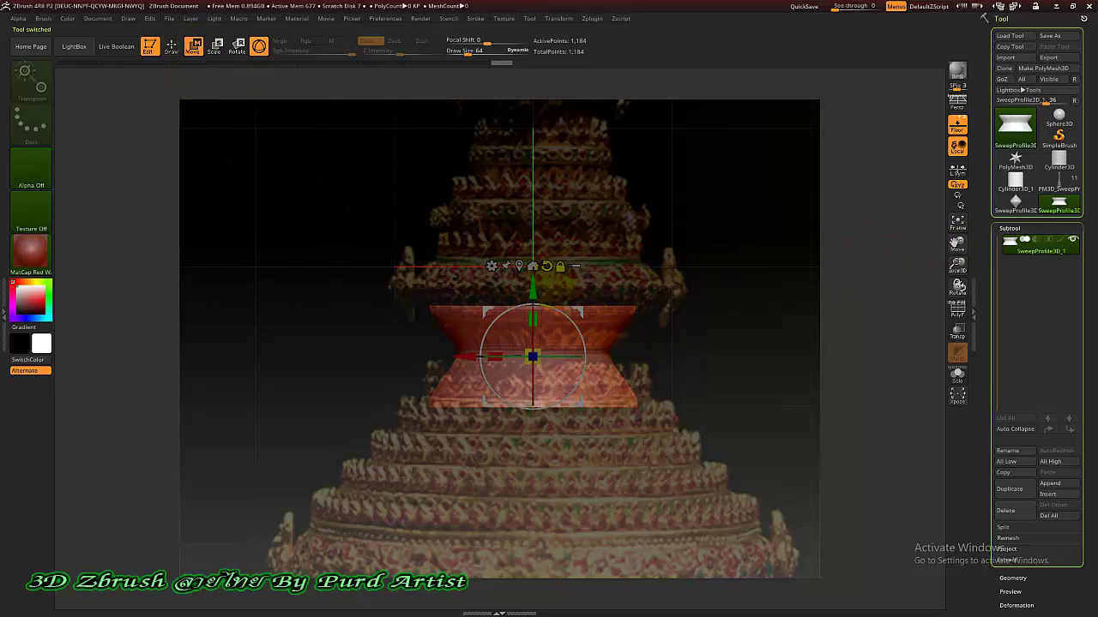
{"action": "left_click_drag", "start_coordinate": [520, 283], "coordinate": [521, 91]}
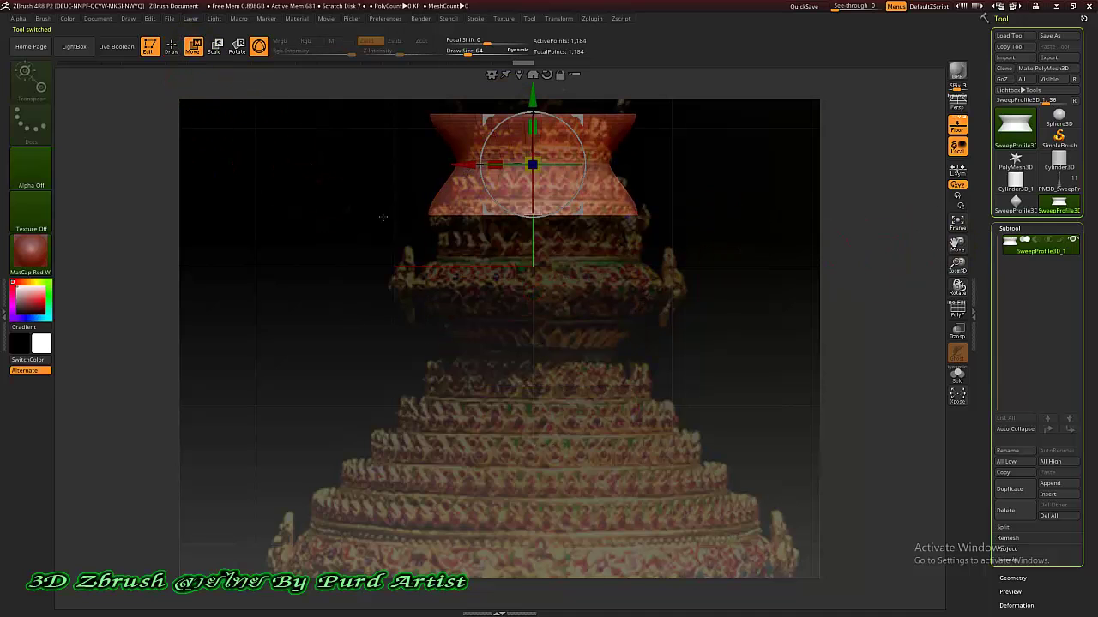
{"action": "right_click_drag", "start_coordinate": [340, 337], "coordinate": [341, 427], "text": "alt"}
{"action": "right_click_drag", "start_coordinate": [355, 277], "coordinate": [340, 458], "text": "alt"}
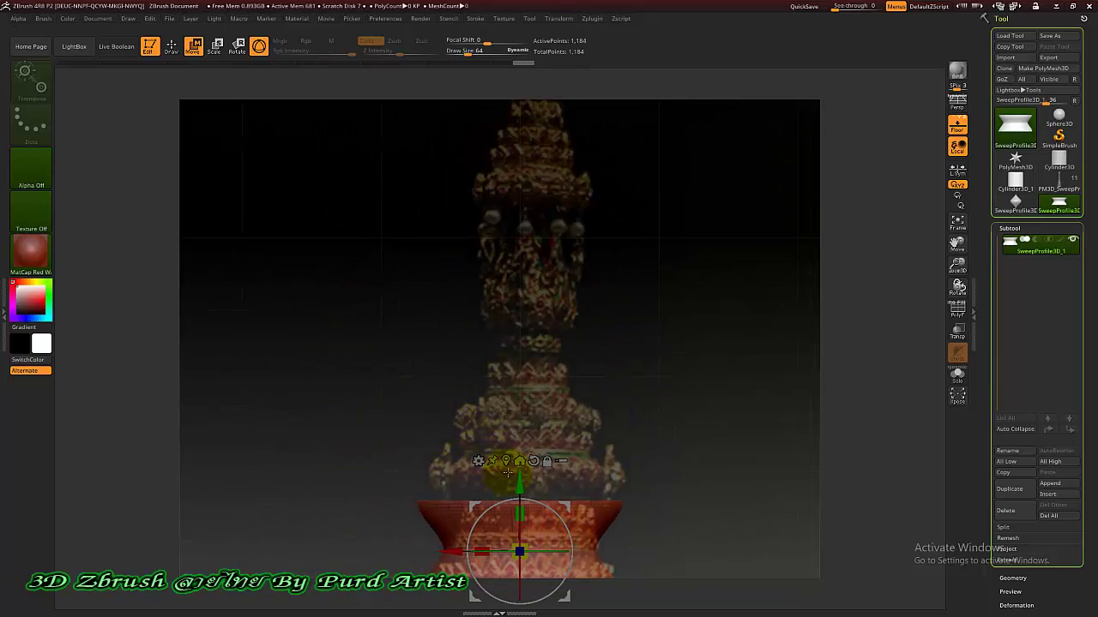
{"action": "left_click_drag", "start_coordinate": [519, 483], "coordinate": [518, 119]}
{"action": "left_click_drag", "start_coordinate": [370, 275], "coordinate": [369, 551], "text": "alt"}
{"action": "left_click_drag", "start_coordinate": [436, 460], "coordinate": [538, 298]}
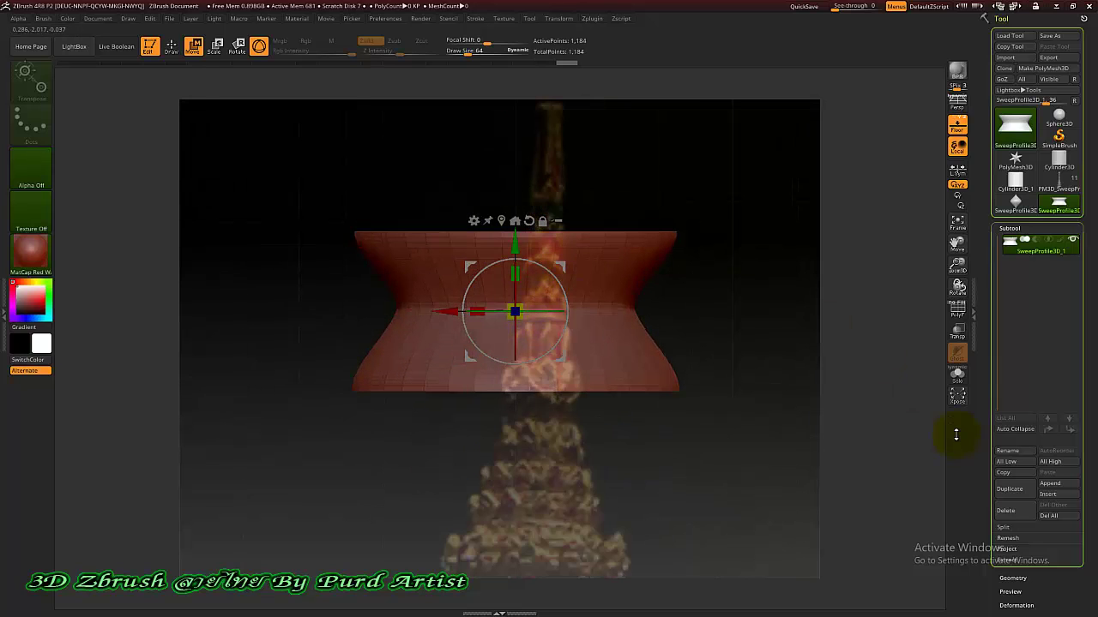
Narrow the upper end of the sweep shape by moving the top point of its S Profile curve inward.
{"action": "left_click_drag", "start_coordinate": [987, 448], "coordinate": [987, 317]}
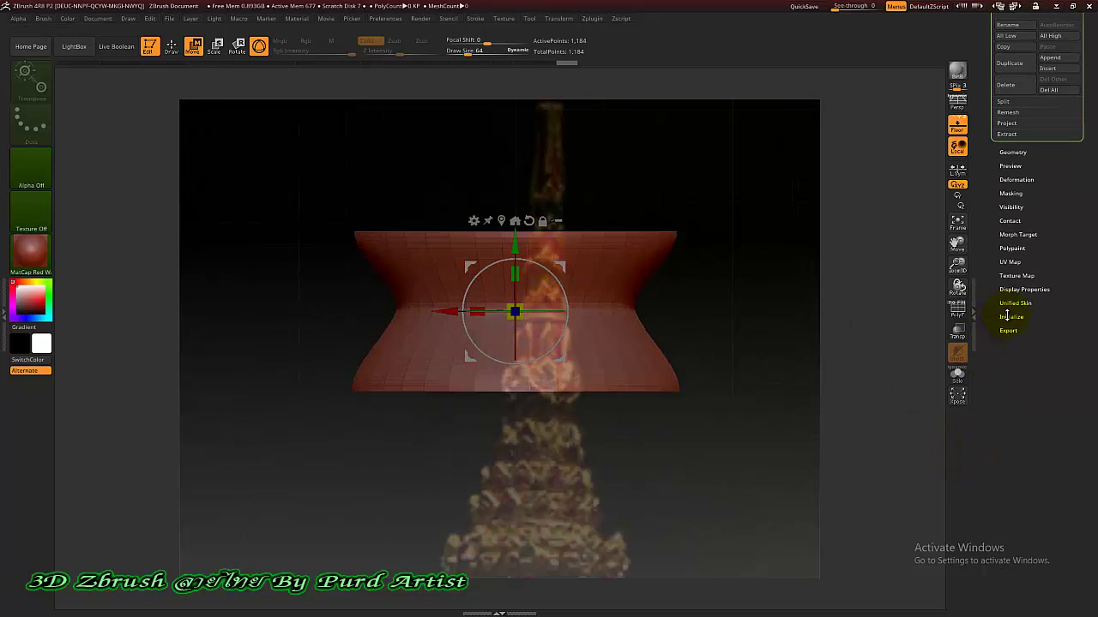
{"action": "left_click", "coordinate": [1009, 317]}
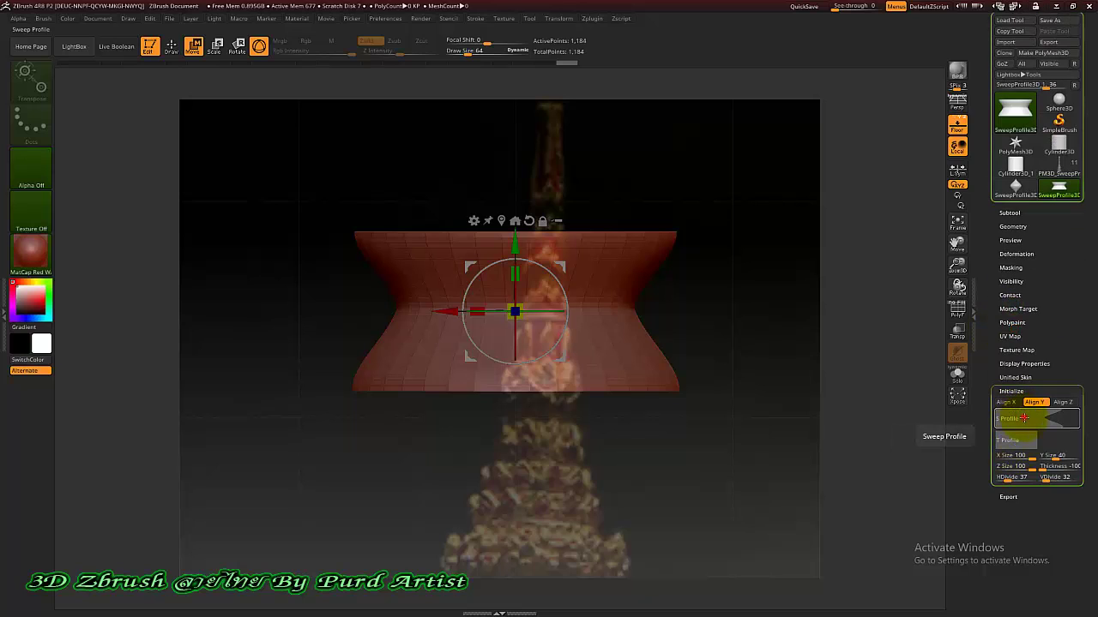
{"action": "left_click", "coordinate": [1023, 418]}
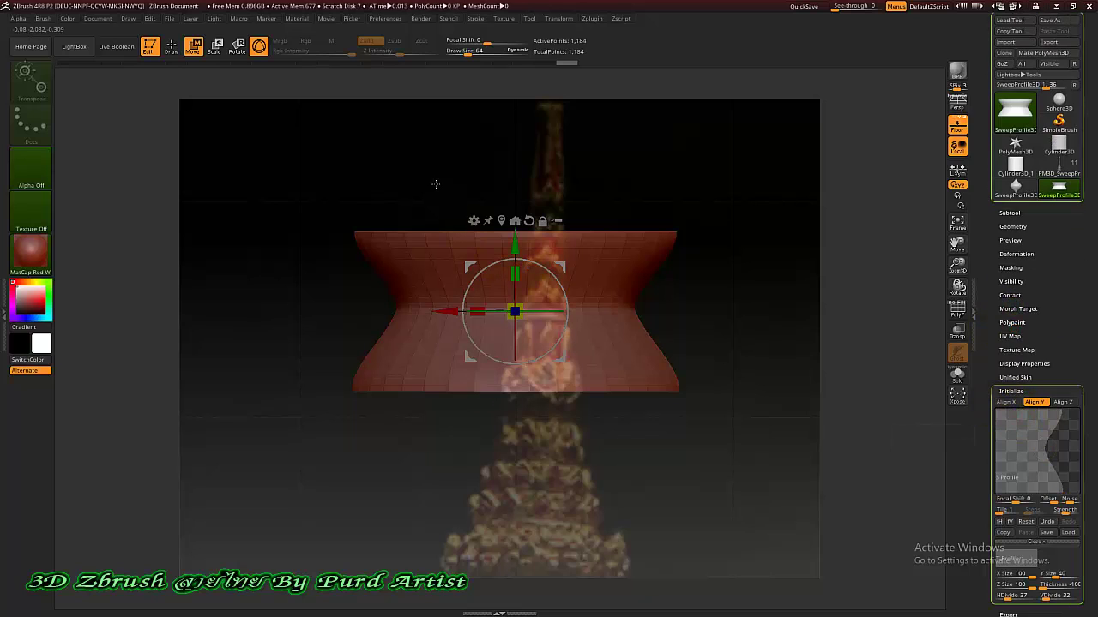
{"action": "left_click_drag", "start_coordinate": [435, 185], "coordinate": [430, 259], "text": "alt"}
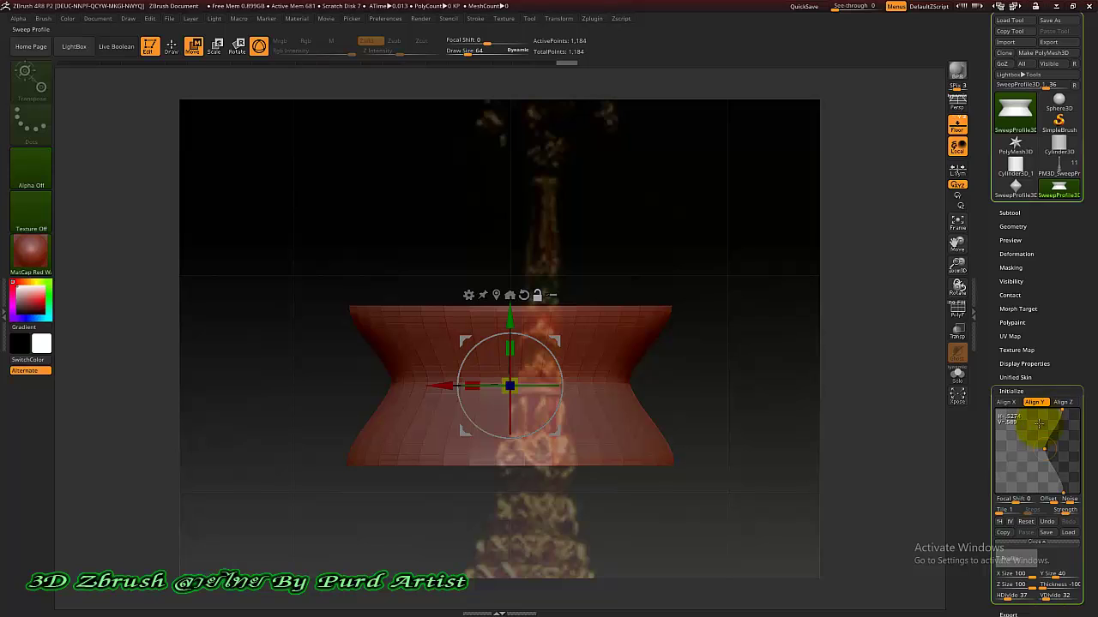
{"action": "left_click_drag", "start_coordinate": [1059, 412], "coordinate": [1017, 411]}
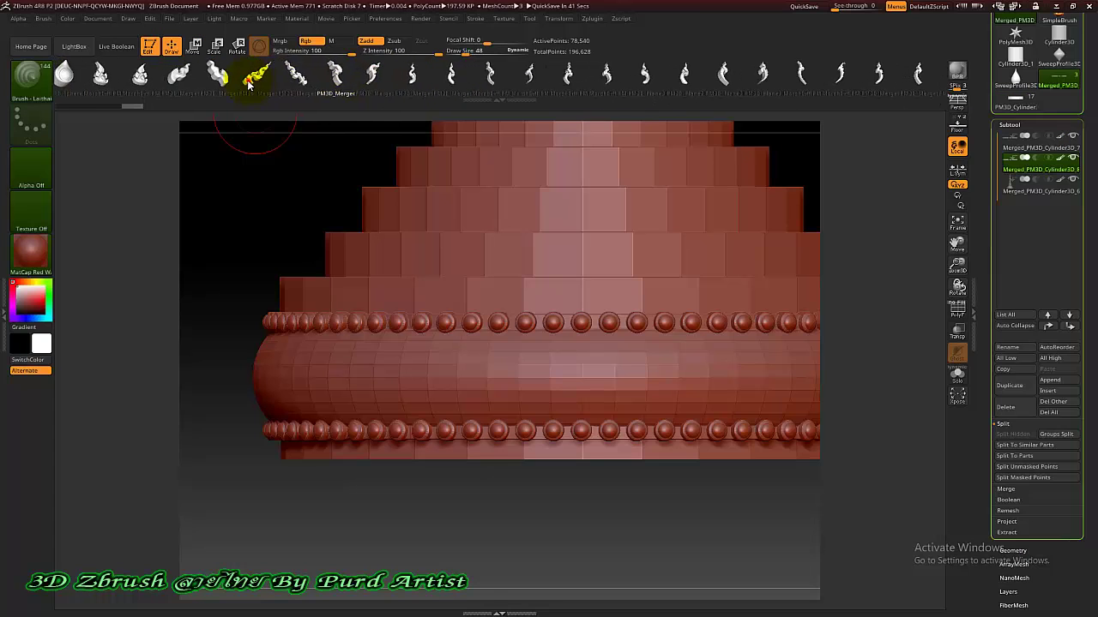
Browse the Laithai brush's insert-mesh ornaments and choose Jonhu2_11 for the bulging band between the bead rows.
{"action": "left_click", "coordinate": [283, 79]}
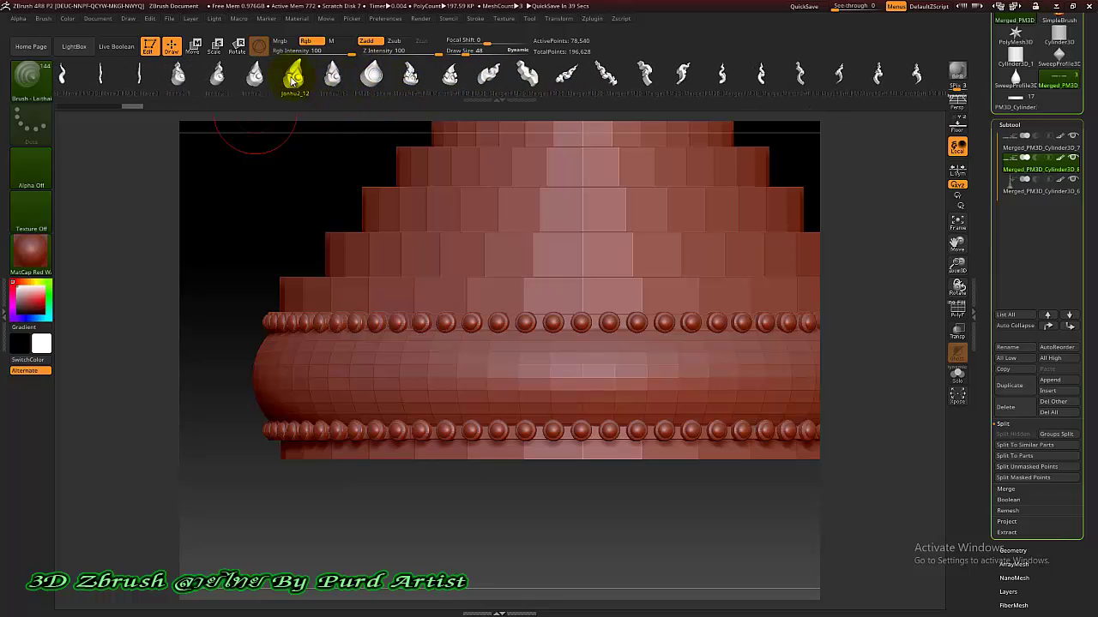
{"action": "left_click", "coordinate": [256, 83]}
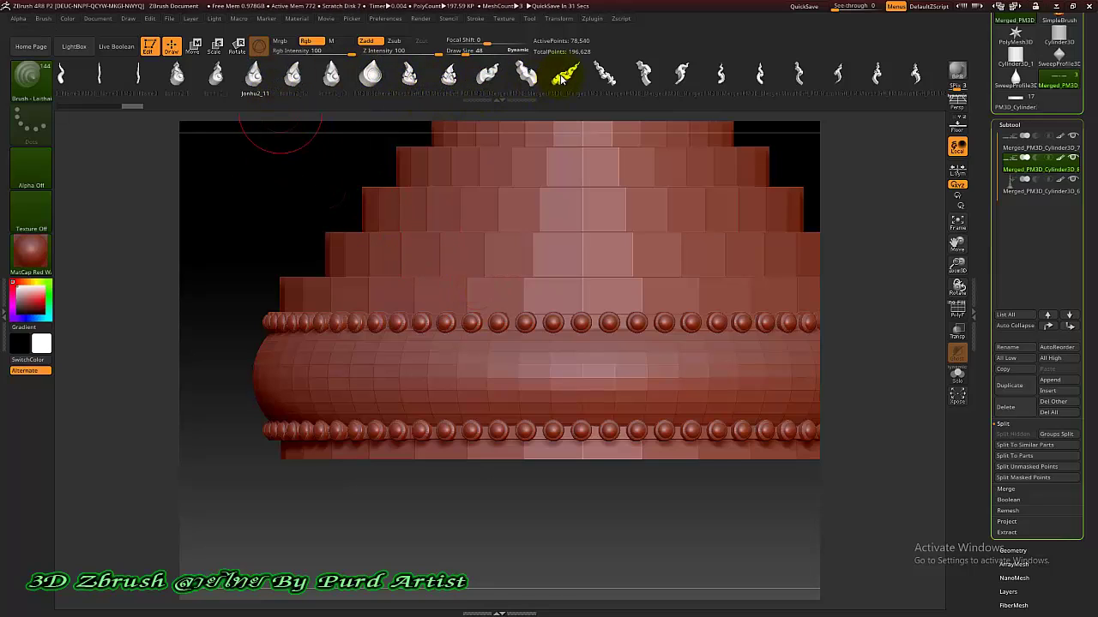
{"action": "scroll", "coordinate": [426, 80], "scroll_direction": "down", "scroll_amount": 3}
{"action": "scroll", "coordinate": [433, 82], "scroll_direction": "up", "scroll_amount": 6}
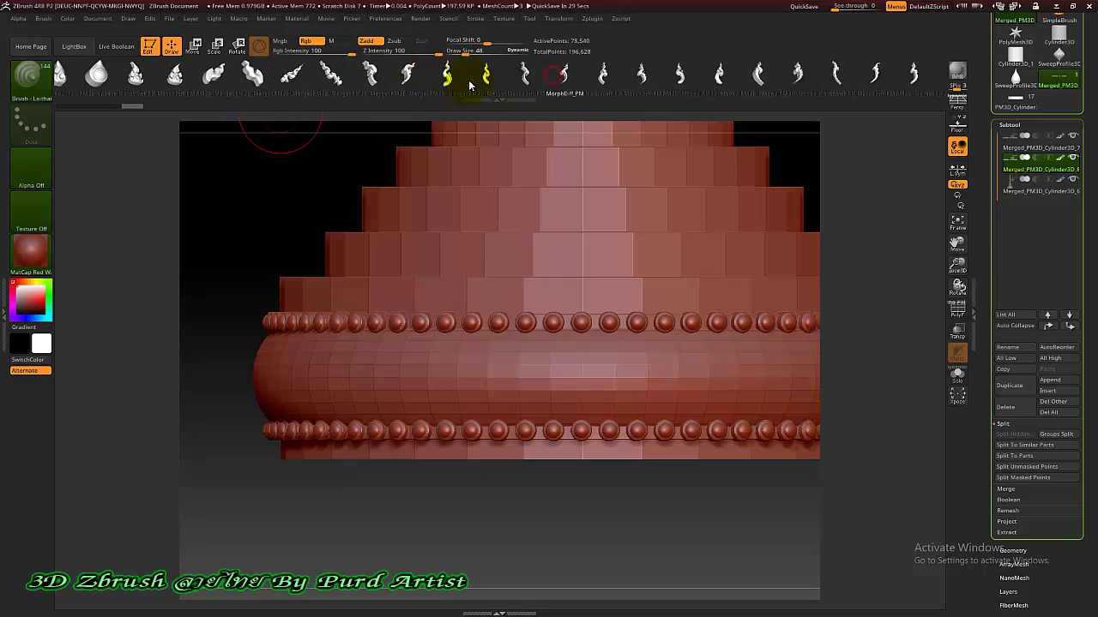
{"action": "scroll", "coordinate": [446, 85], "scroll_direction": "up", "scroll_amount": 3}
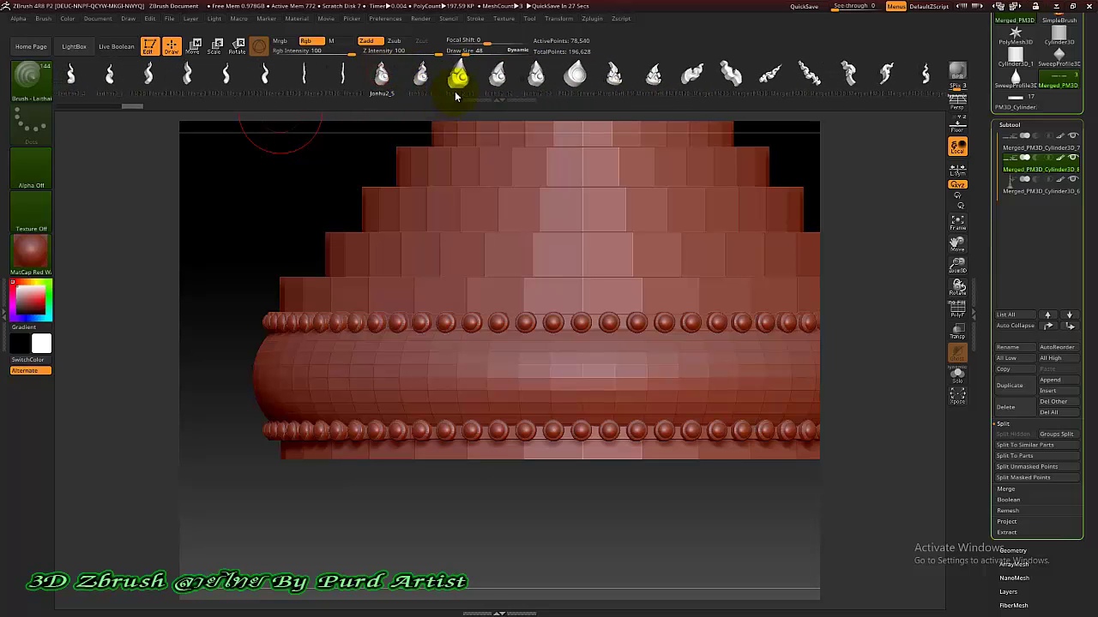
{"action": "left_click", "coordinate": [462, 77]}
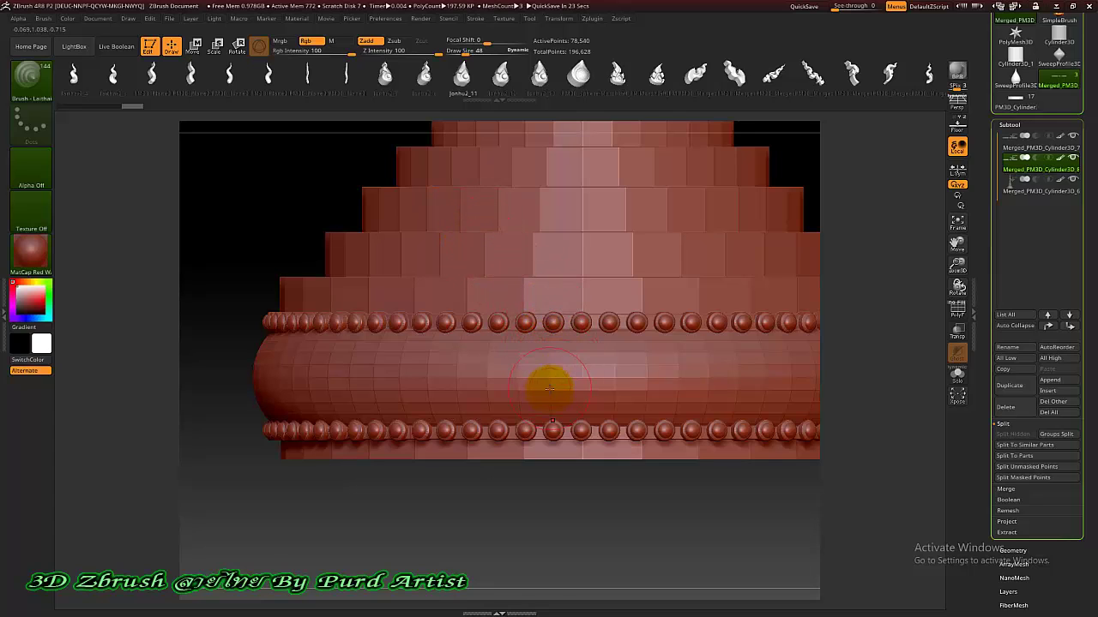
{"action": "right_click_drag", "start_coordinate": [563, 375], "coordinate": [562, 245], "text": "ctrl"}
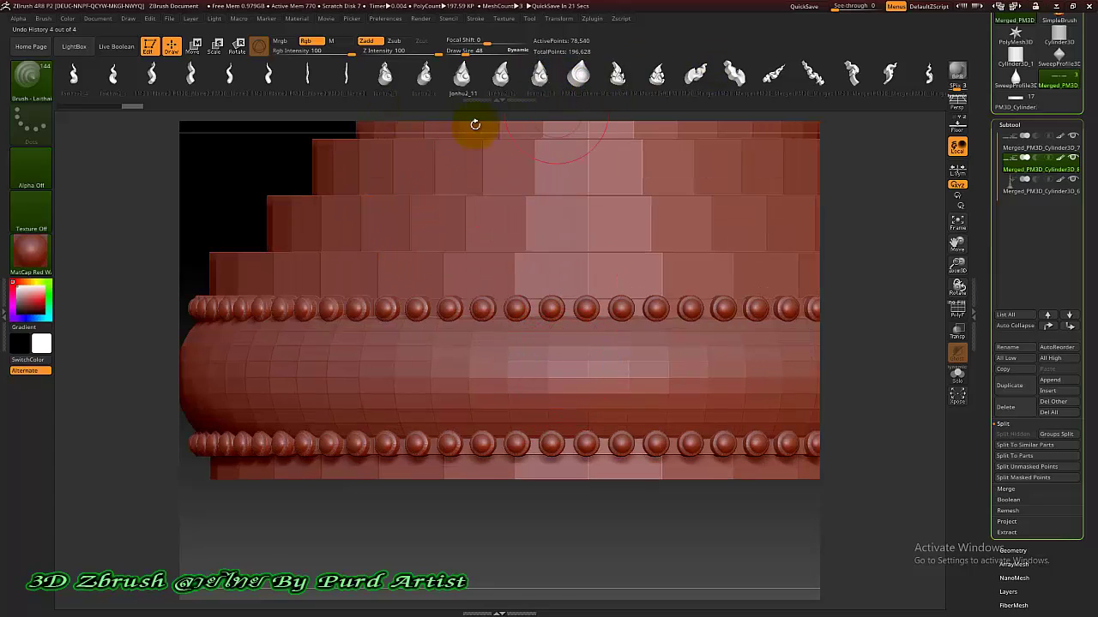
Try a curled PM3D_Merged ornament on the bulging band between the bead rows, examine it from the side, and undo the insertion.
{"action": "mouse_move", "coordinate": [815, 74]}
{"action": "left_mouse_down"}
{"action": "mouse_move", "coordinate": [633, 74]}
{"action": "mouse_move", "coordinate": [725, 73]}
{"action": "left_mouse_up"}
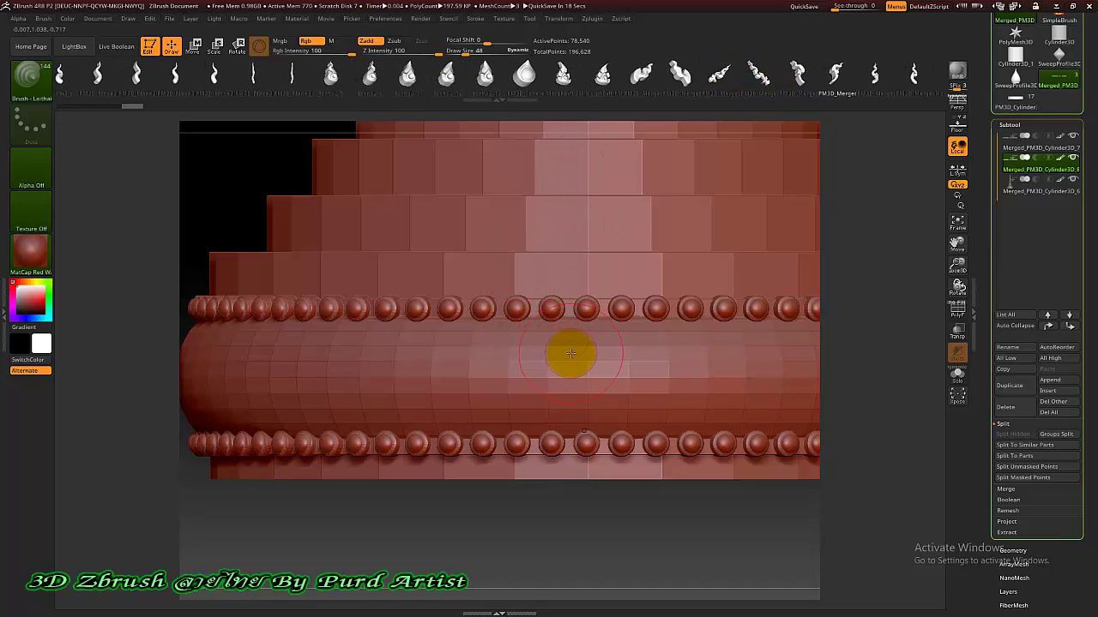
{"action": "right_click_drag", "start_coordinate": [570, 353], "coordinate": [573, 436], "text": "ctrl"}
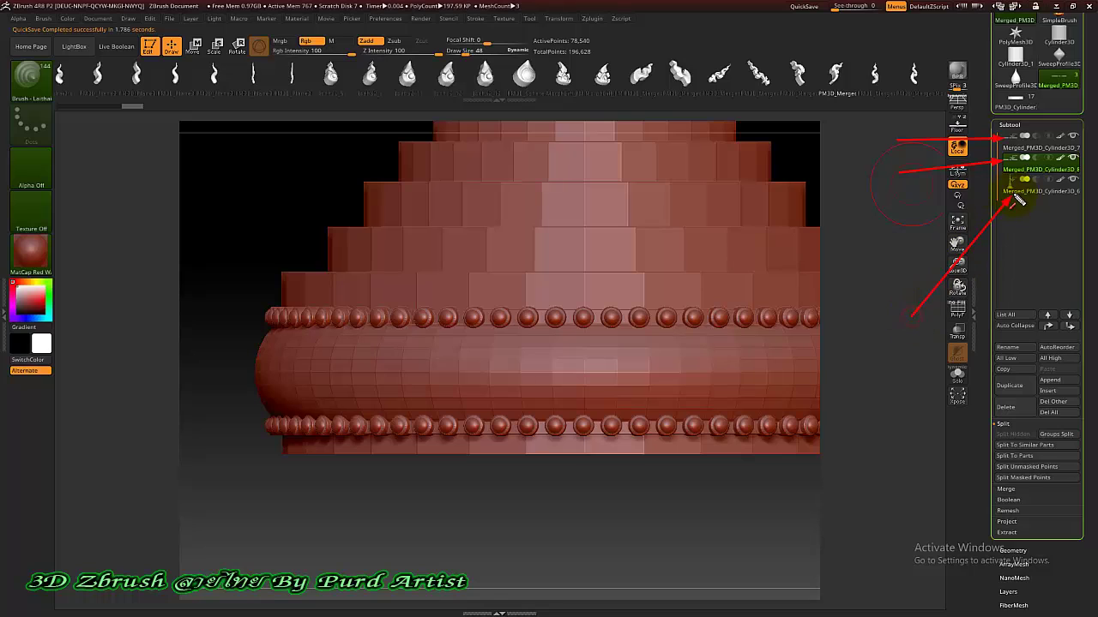
{"action": "key", "text": "Escape"}
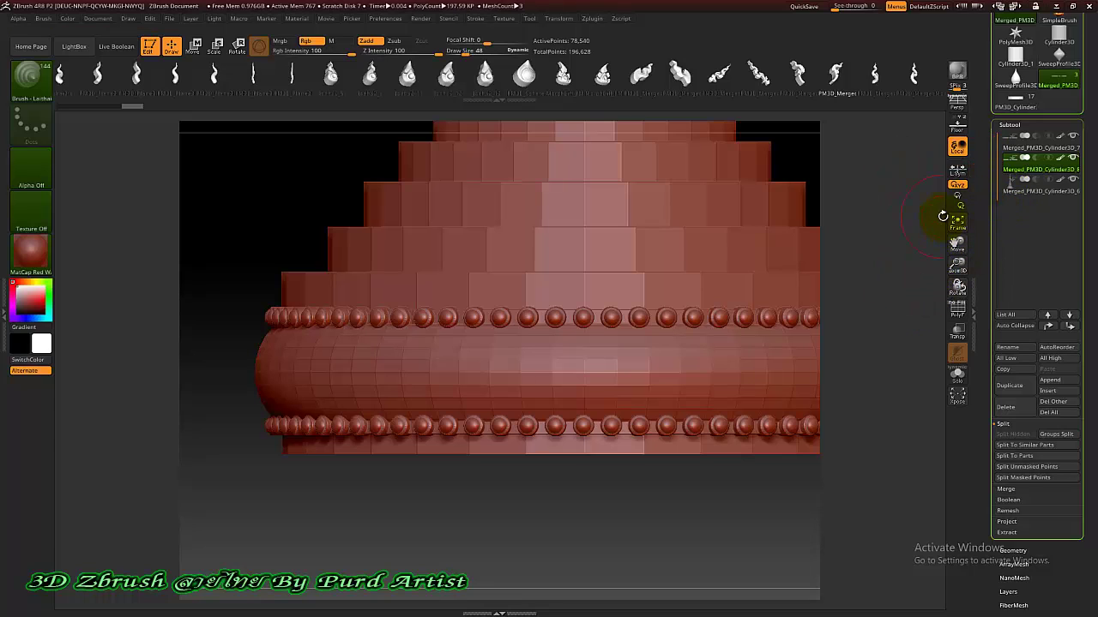
{"action": "mouse_move", "coordinate": [1008, 187]}
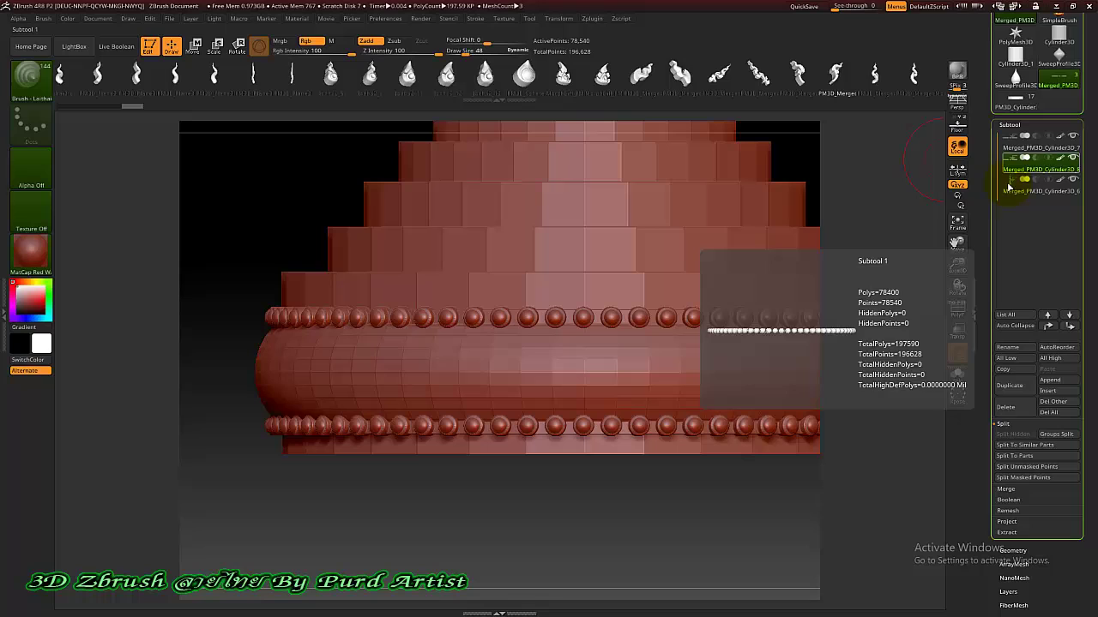
{"action": "left_click", "coordinate": [609, 367]}
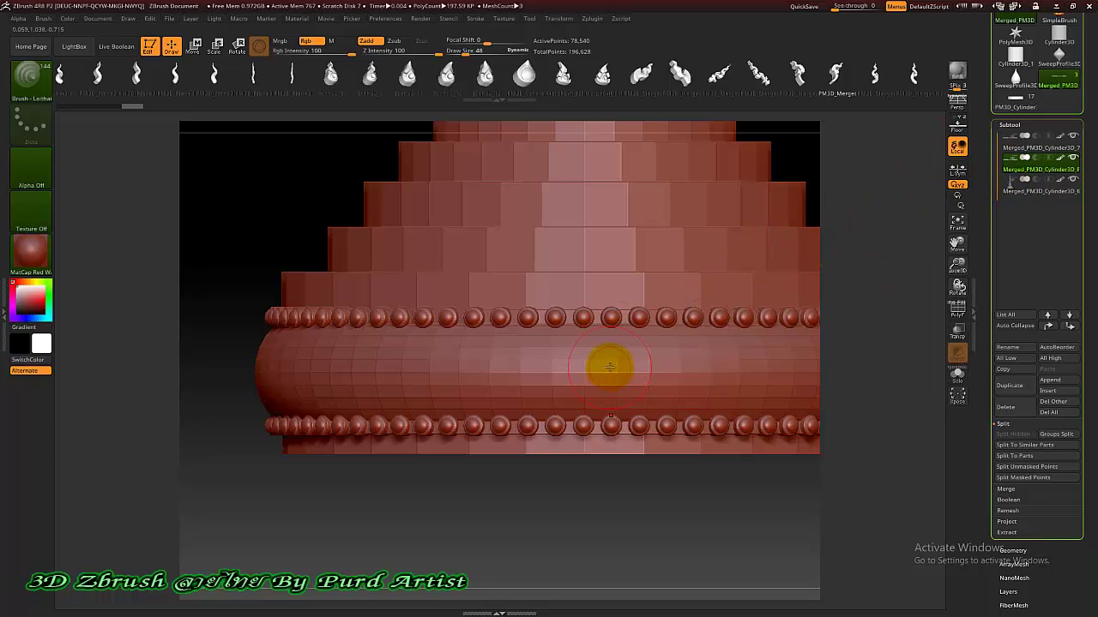
{"action": "left_click_drag", "start_coordinate": [614, 367], "coordinate": [644, 341]}
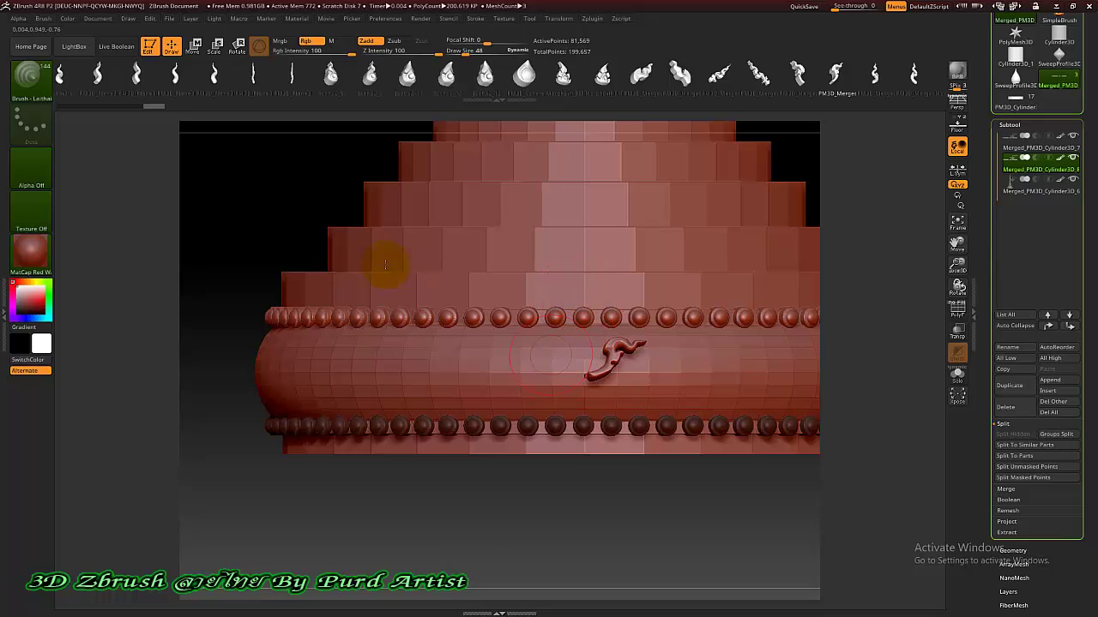
{"action": "left_click_drag", "start_coordinate": [254, 223], "coordinate": [400, 272]}
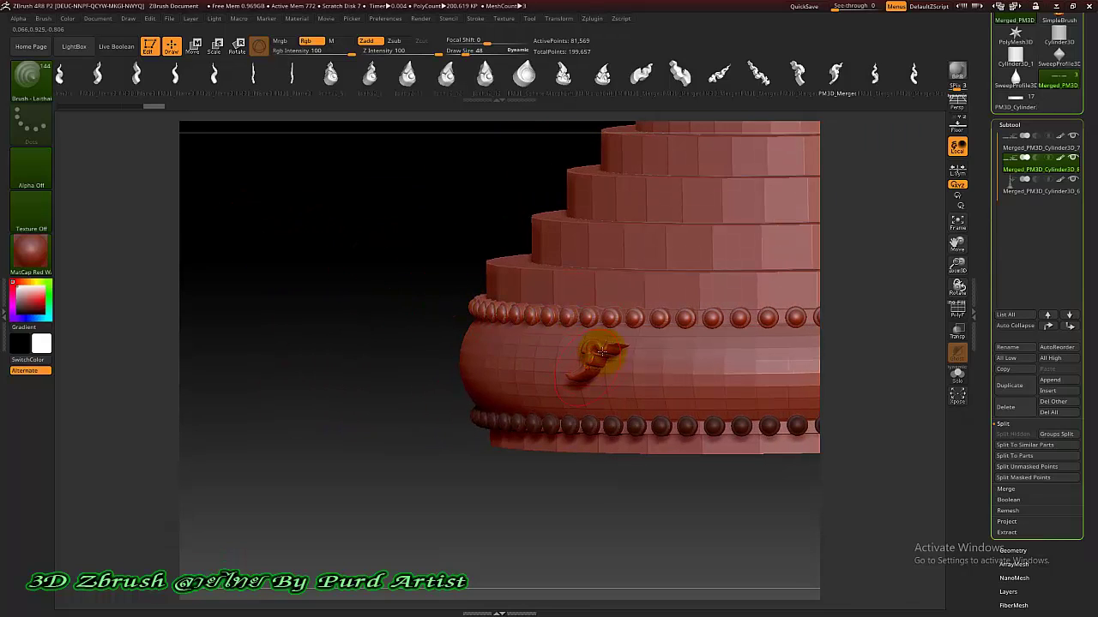
{"action": "left_click_drag", "start_coordinate": [318, 300], "coordinate": [455, 293]}
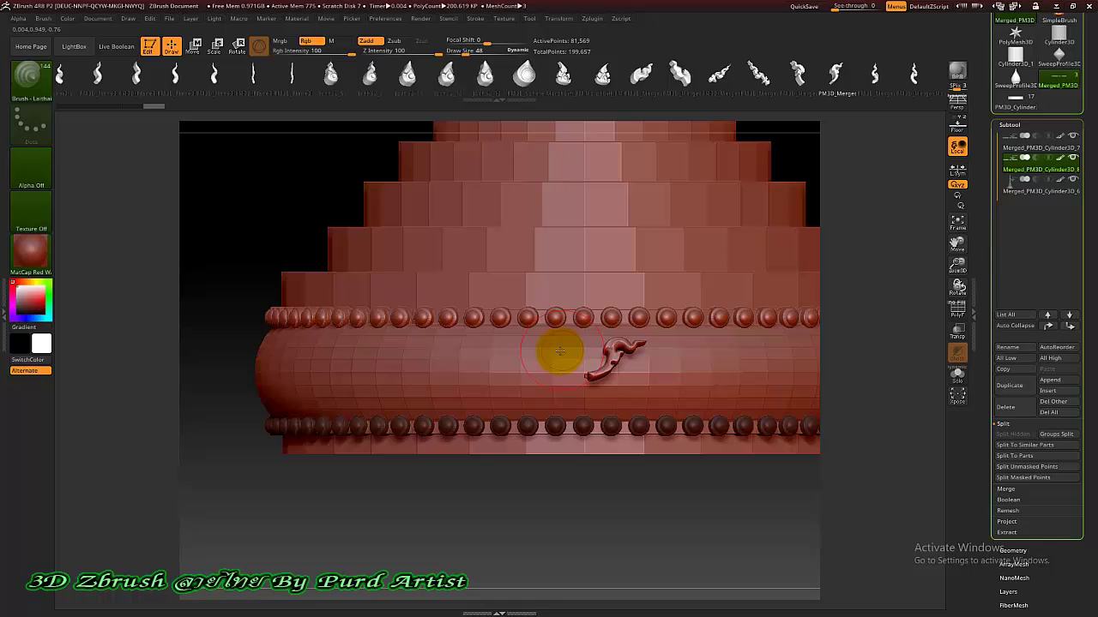
{"action": "key", "text": "ctrl+z"}
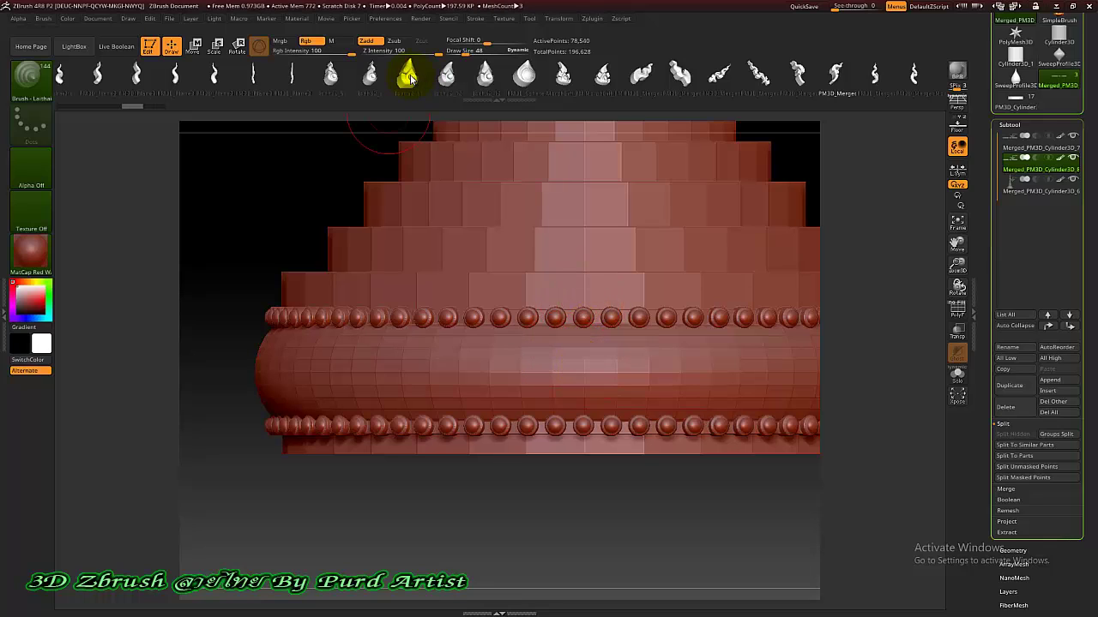
Choose the Jonhu2_11 ornament and set the brush's Imbed depth to 0.
{"action": "left_click", "coordinate": [409, 77]}
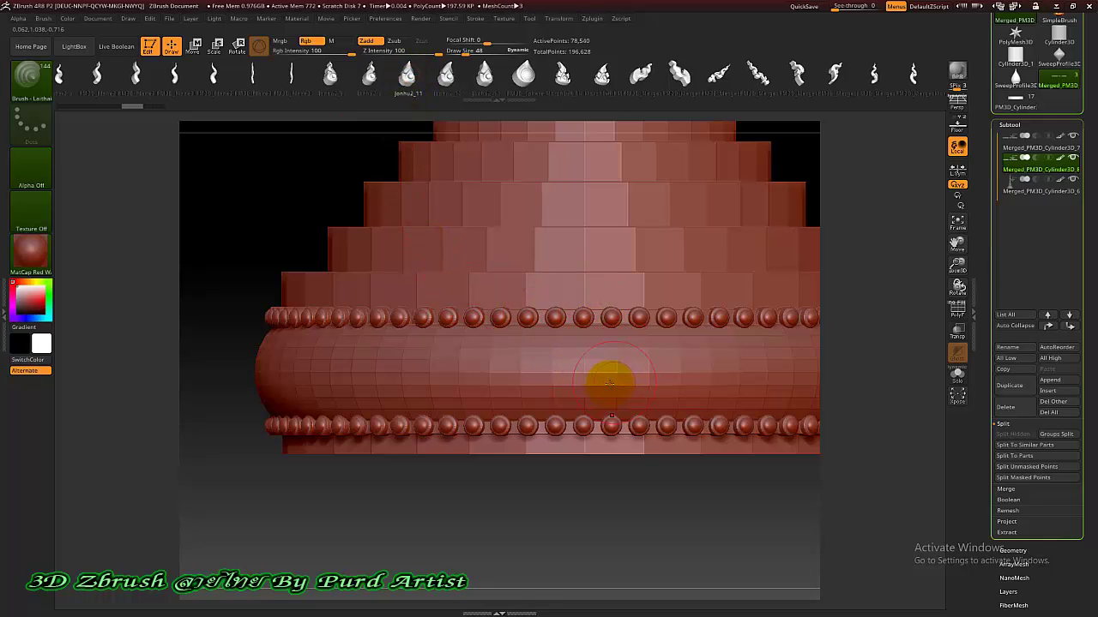
{"action": "scroll", "coordinate": [587, 373], "scroll_direction": "up", "scroll_amount": 1}
{"action": "scroll", "coordinate": [585, 373], "scroll_direction": "down", "scroll_amount": 2}
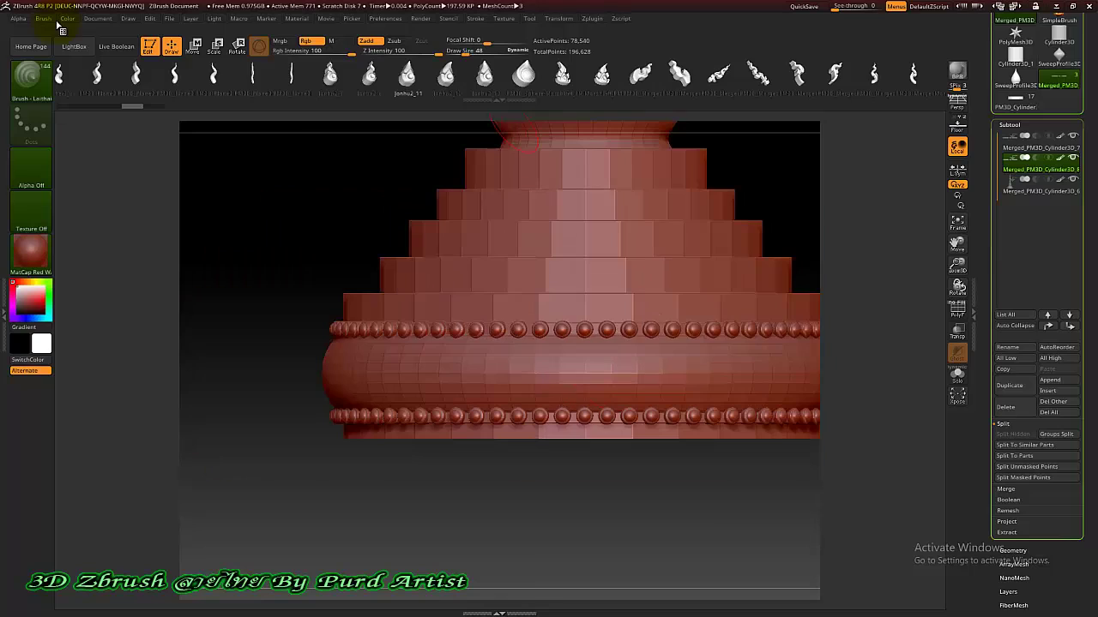
{"action": "left_click", "coordinate": [45, 19]}
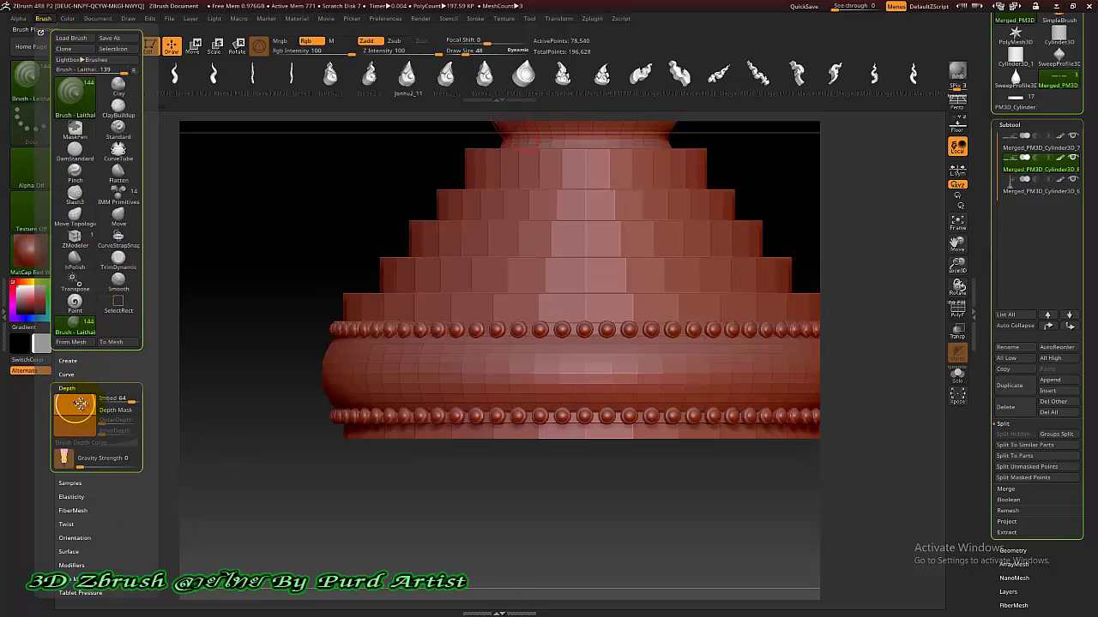
{"action": "left_click", "coordinate": [116, 397]}
{"action": "type", "text": "0"}
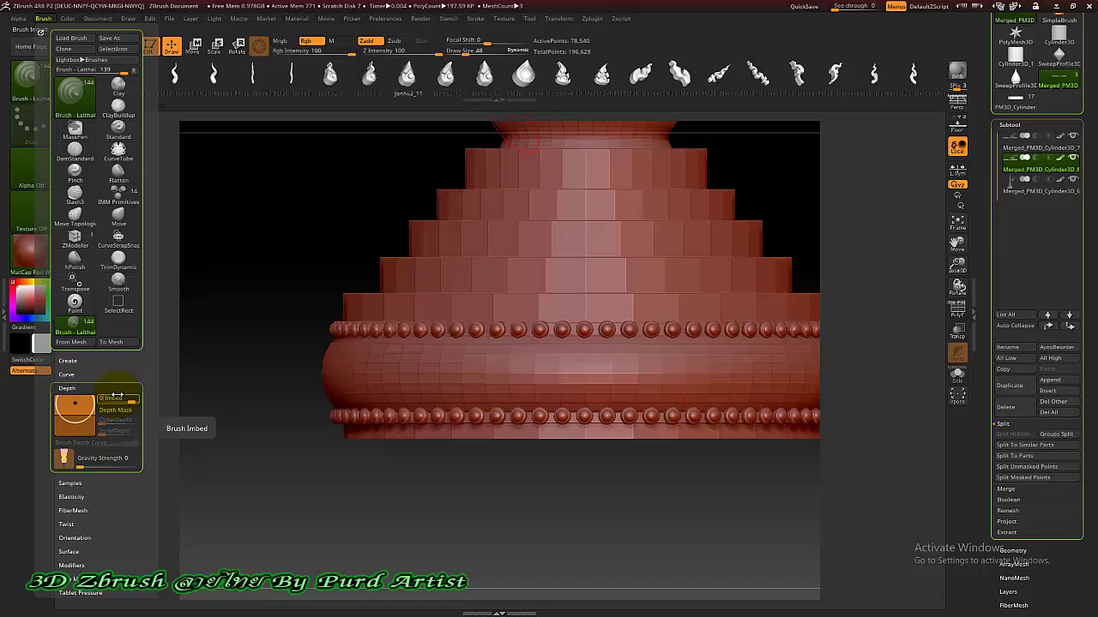
Try inserting the Jonhu2_11 ornament on the bulging band, check how deep it sits from an angle, and undo it.
{"action": "right_click_drag", "start_coordinate": [570, 364], "coordinate": [583, 353], "text": "ctrl"}
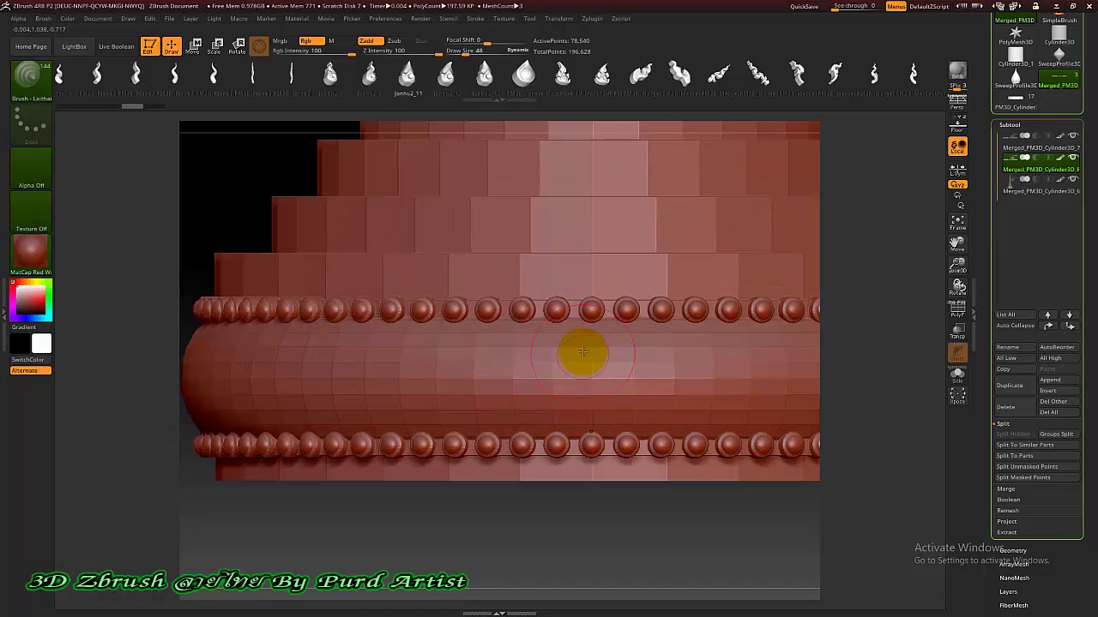
{"action": "left_click_drag", "start_coordinate": [512, 374], "coordinate": [571, 381]}
{"action": "mouse_move", "coordinate": [572, 484]}
{"action": "left_mouse_down"}
{"action": "mouse_move", "coordinate": [552, 520]}
{"action": "mouse_move", "coordinate": [551, 489]}
{"action": "left_mouse_up"}
{"action": "key", "text": "ctrl"}
{"action": "key", "text": "ctrl+z"}
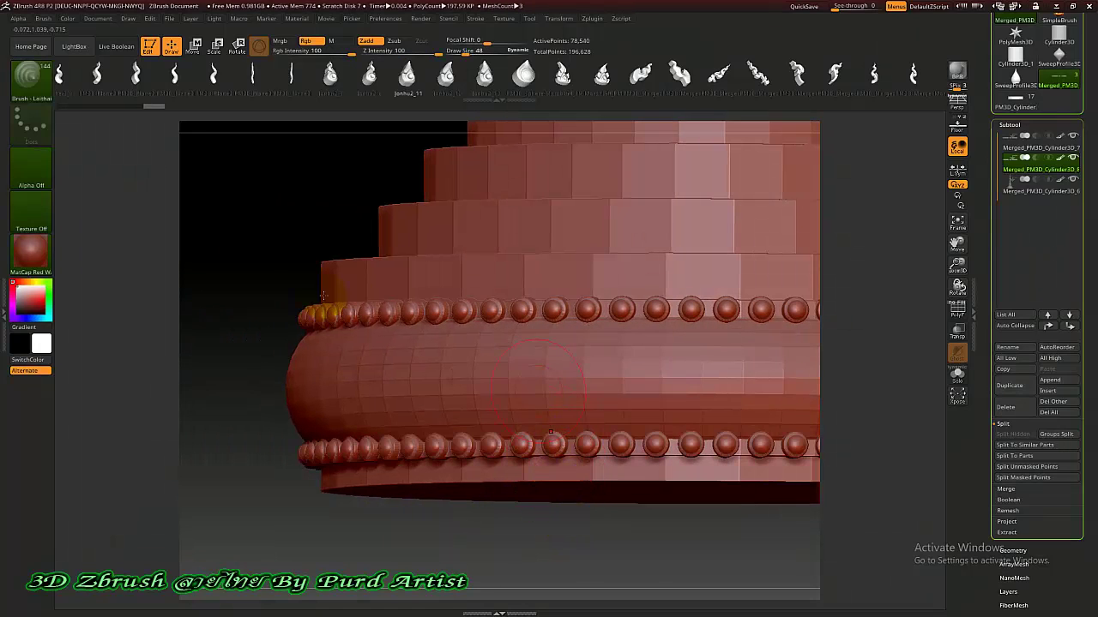
{"action": "left_click_drag", "start_coordinate": [252, 255], "coordinate": [262, 253], "text": "shift"}
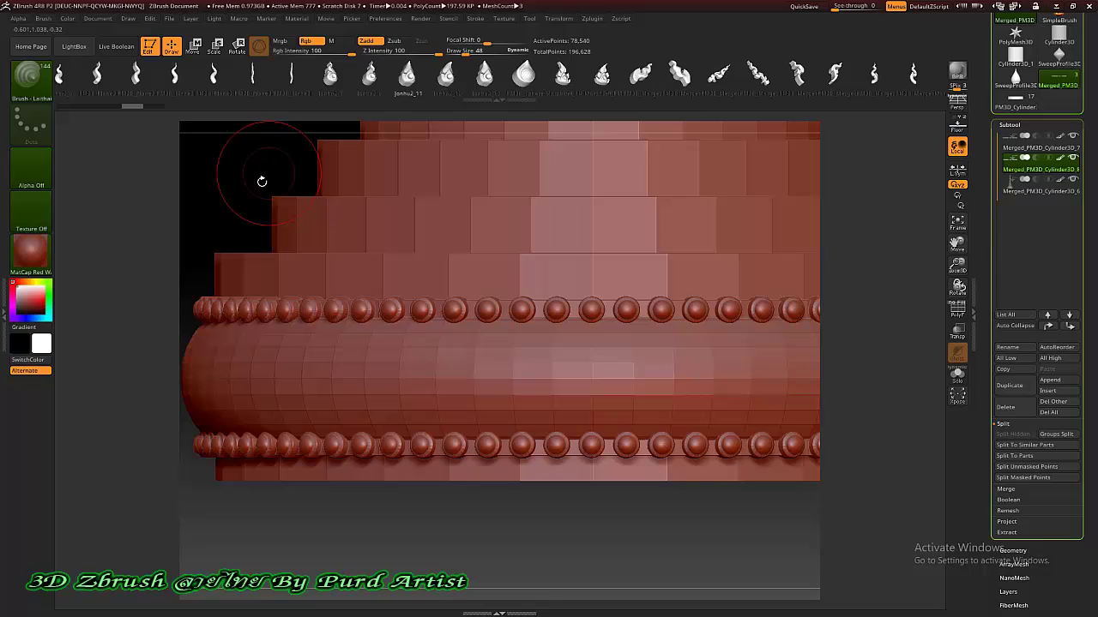
Turn on BackfaceMask in the brush's Auto Masking settings and insert the Jonhu2_11 ornament on the bulging band.
{"action": "left_click", "coordinate": [45, 18]}
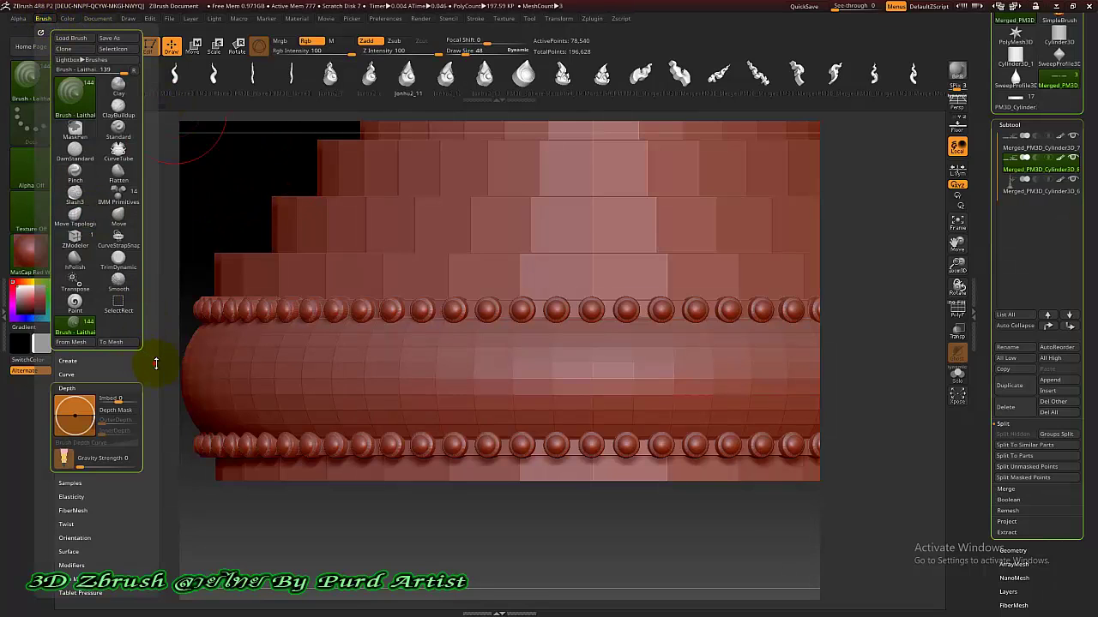
{"action": "scroll", "coordinate": [152, 258], "scroll_direction": "down", "scroll_amount": 5}
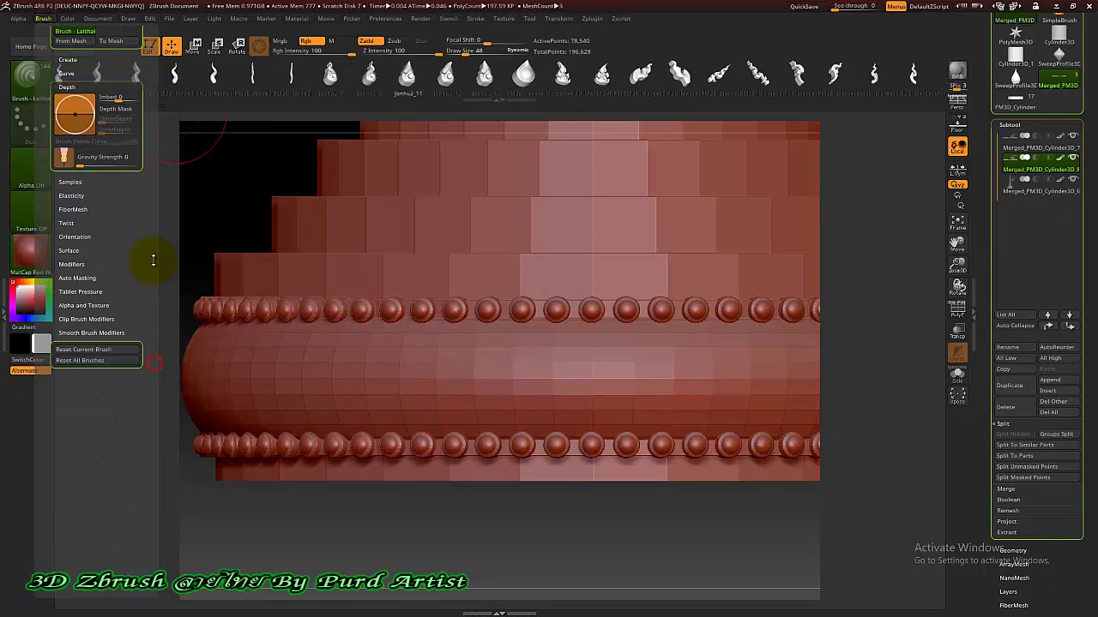
{"action": "left_click", "coordinate": [66, 285]}
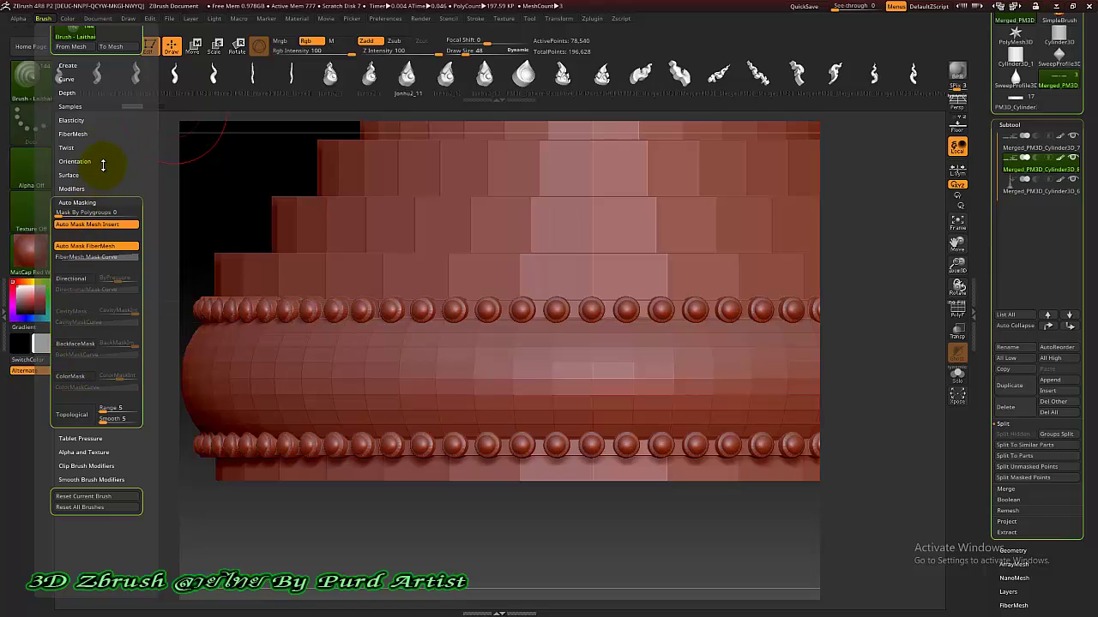
{"action": "left_click", "coordinate": [74, 347]}
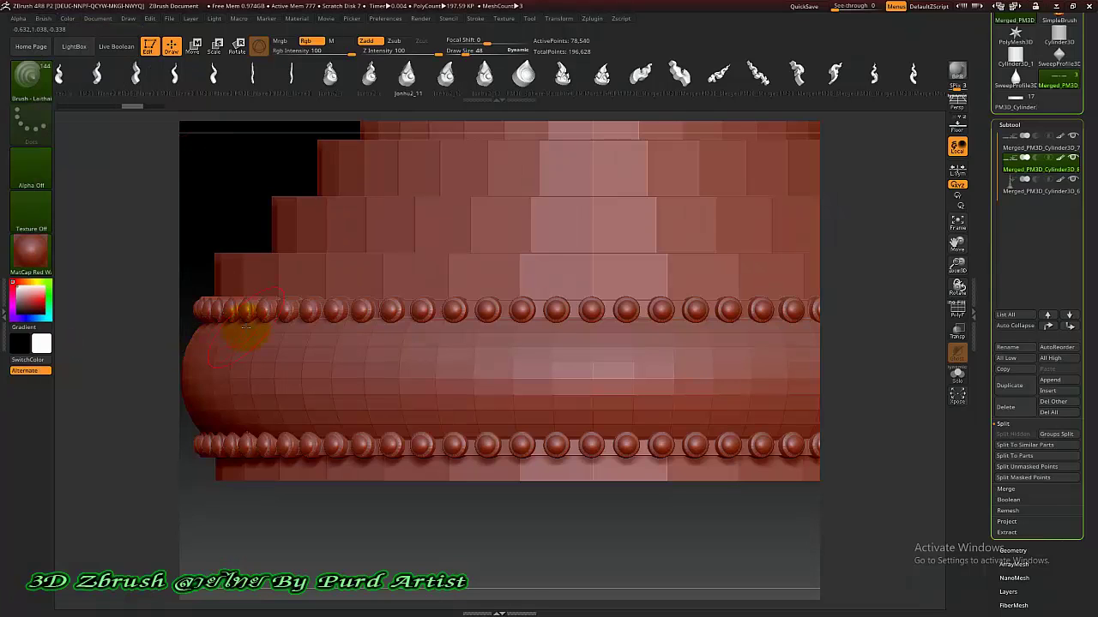
{"action": "left_click_drag", "start_coordinate": [474, 378], "coordinate": [525, 381]}
{"action": "mouse_move", "coordinate": [498, 535]}
{"action": "left_mouse_down"}
{"action": "mouse_move", "coordinate": [465, 533]}
{"action": "mouse_move", "coordinate": [509, 529]}
{"action": "mouse_move", "coordinate": [493, 495]}
{"action": "left_mouse_up"}
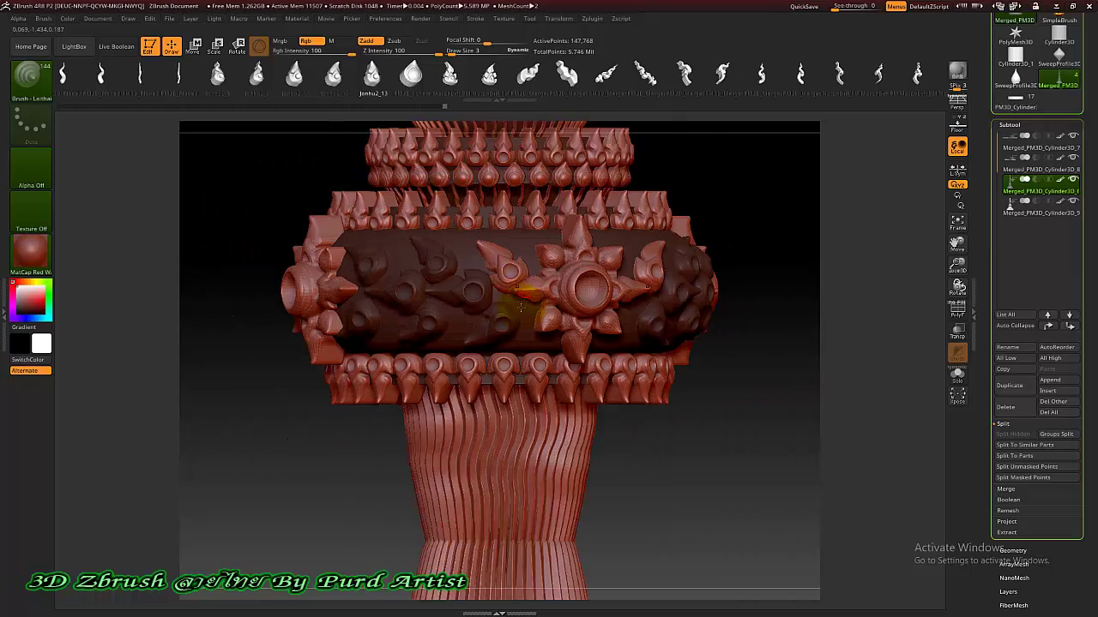
Insert a Jonhu2_13 ornament above the side tip of the band's star-shaped flower, and undo the extra insertion next to it.
{"action": "right_click_drag", "start_coordinate": [283, 296], "coordinate": [269, 318], "text": "ctrl"}
{"action": "left_click_drag", "start_coordinate": [269, 319], "coordinate": [473, 265]}
{"action": "right_click_drag", "start_coordinate": [468, 259], "coordinate": [491, 246], "text": "ctrl"}
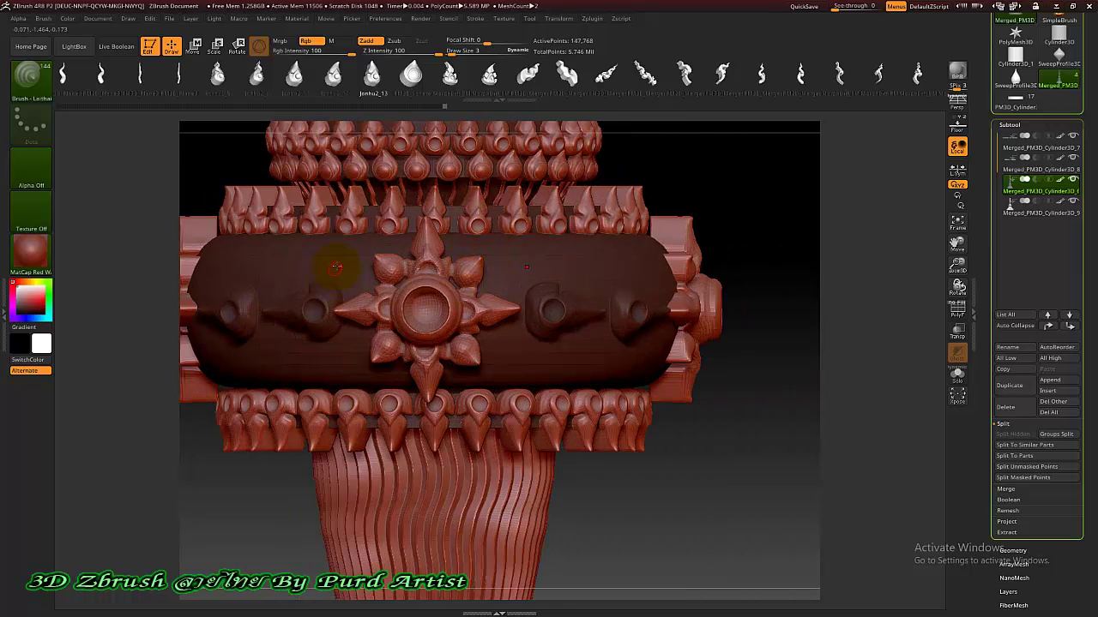
{"action": "left_click_drag", "start_coordinate": [347, 273], "coordinate": [372, 300]}
{"action": "left_click_drag", "start_coordinate": [145, 322], "coordinate": [221, 345], "text": "alt"}
{"action": "right_click_drag", "start_coordinate": [290, 356], "coordinate": [255, 314], "text": "ctrl"}
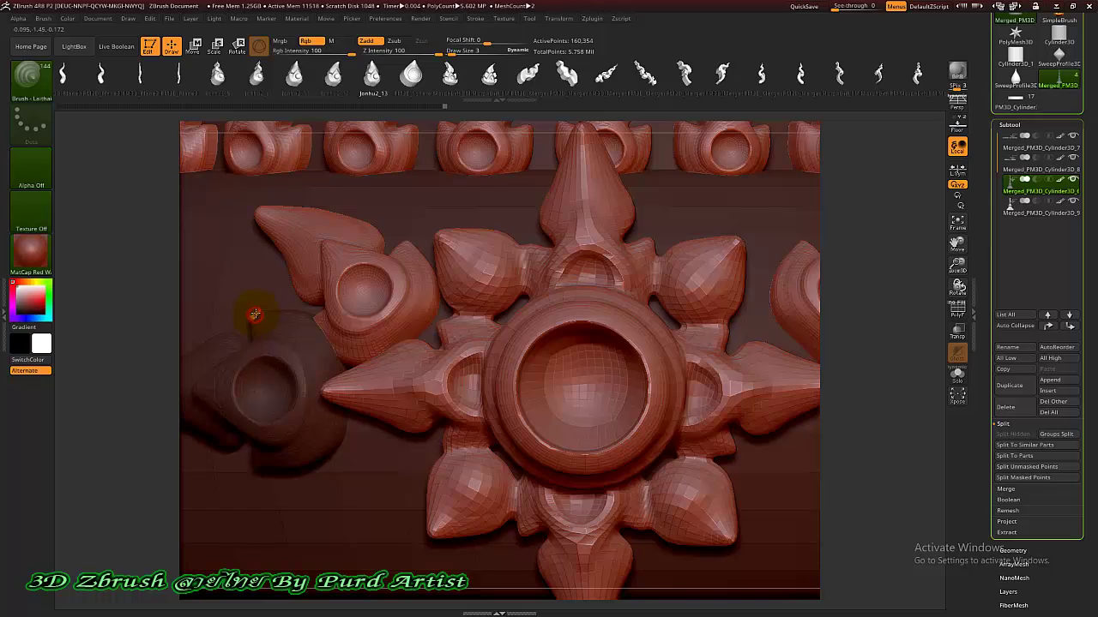
{"action": "left_click_drag", "start_coordinate": [255, 313], "coordinate": [272, 296]}
{"action": "key", "text": "ctrl+z"}
Insert two more Jonhu2_13 ornaments along the upper half of the dark band between the star-shaped flowers.
{"action": "key", "text": "f"}
{"action": "right_click_drag", "start_coordinate": [491, 277], "coordinate": [477, 243], "text": "ctrl"}
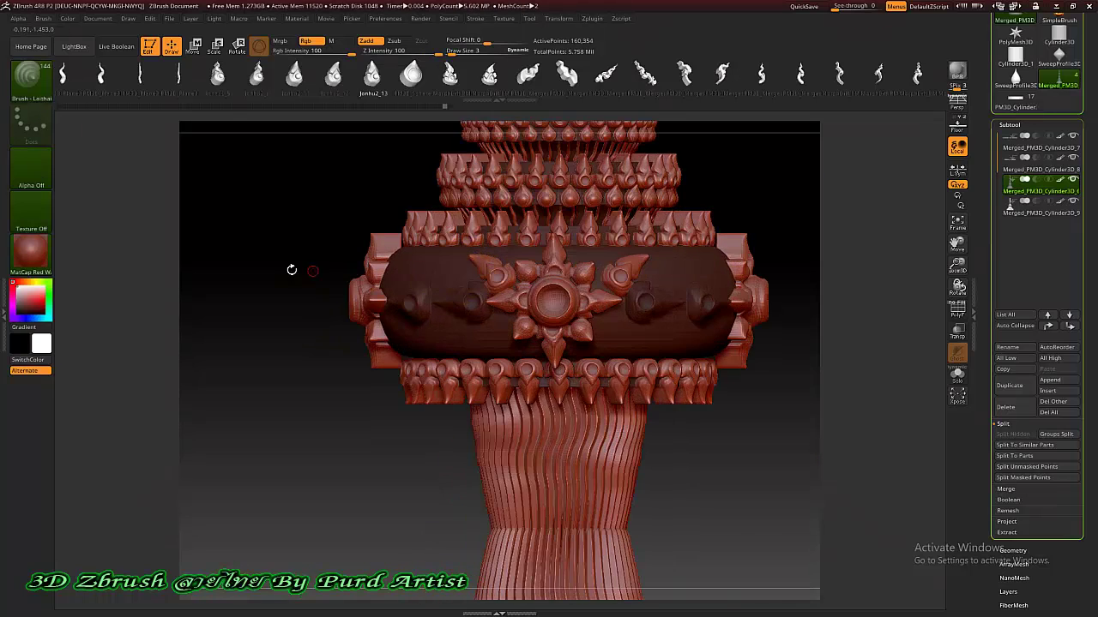
{"action": "left_click_drag", "start_coordinate": [289, 269], "coordinate": [315, 270]}
{"action": "right_click_drag", "start_coordinate": [429, 278], "coordinate": [422, 264], "text": "ctrl"}
{"action": "left_click_drag", "start_coordinate": [427, 279], "coordinate": [456, 296]}
{"action": "left_click_drag", "start_coordinate": [335, 274], "coordinate": [354, 292]}
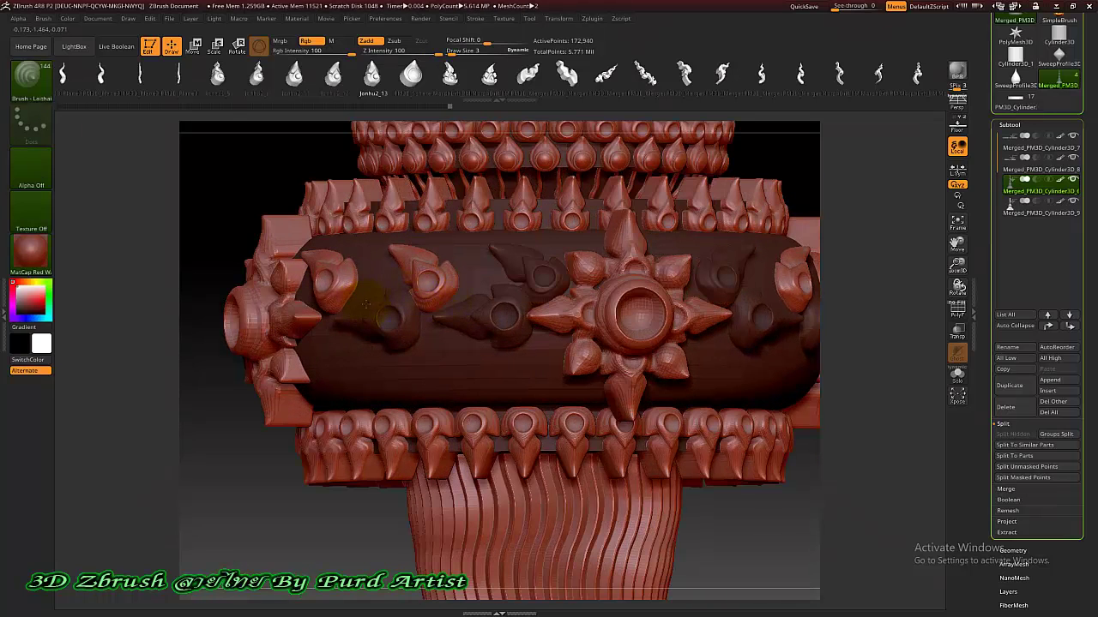
Insert two Jonhu2_13 ornaments along the lower half of the same band, beneath the middle row between the flowers.
{"action": "left_click_drag", "start_coordinate": [879, 438], "coordinate": [677, 405]}
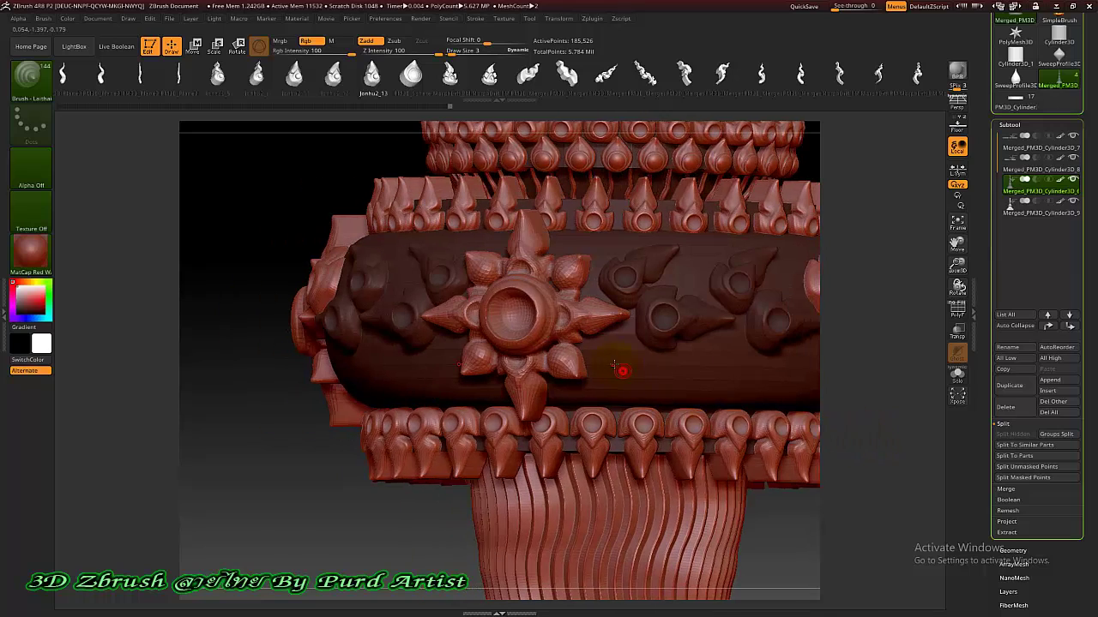
{"action": "left_click_drag", "start_coordinate": [614, 364], "coordinate": [631, 376]}
{"action": "left_click_drag", "start_coordinate": [720, 367], "coordinate": [738, 377]}
{"action": "mouse_move", "coordinate": [848, 367]}
{"action": "left_mouse_down", "text": "alt"}
{"action": "mouse_move", "coordinate": [734, 369]}
{"action": "mouse_move", "coordinate": [849, 373]}
{"action": "mouse_move", "coordinate": [828, 367]}
{"action": "left_mouse_up", "text": "alt"}
{"action": "left_click_drag", "start_coordinate": [829, 367], "coordinate": [755, 366], "text": "alt"}
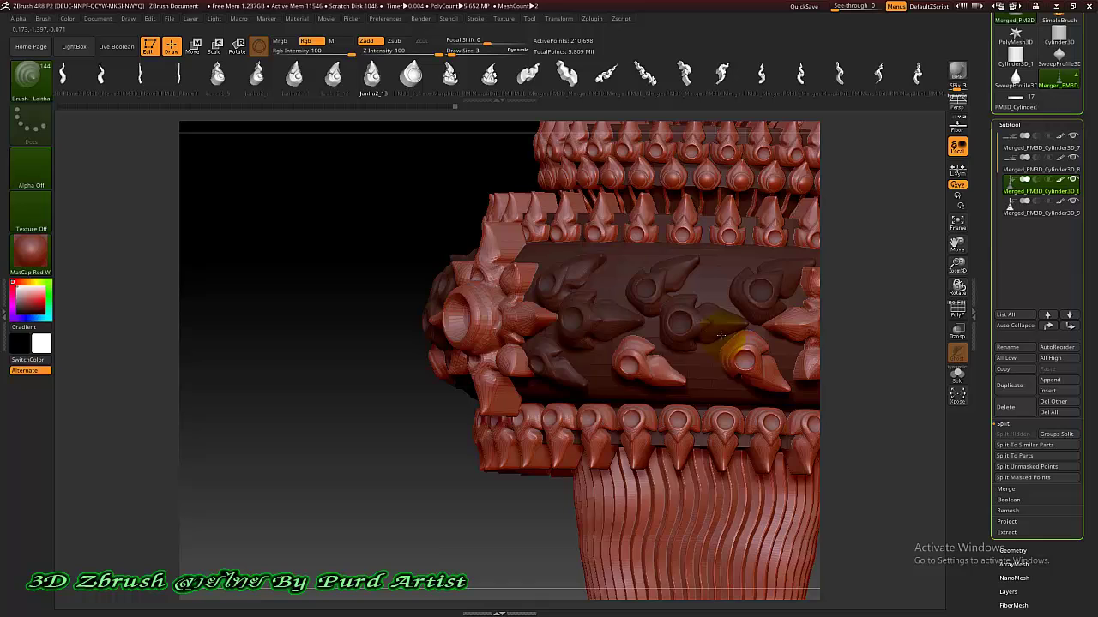
Raise the radial symmetry count and insert a Jonhu2_11 ring with a PM3D_Sphere teardrop ring beneath it around the plain band below the fluted column.
{"action": "key", "text": "f"}
{"action": "scroll", "coordinate": [505, 380], "scroll_direction": "up", "scroll_amount": 12}
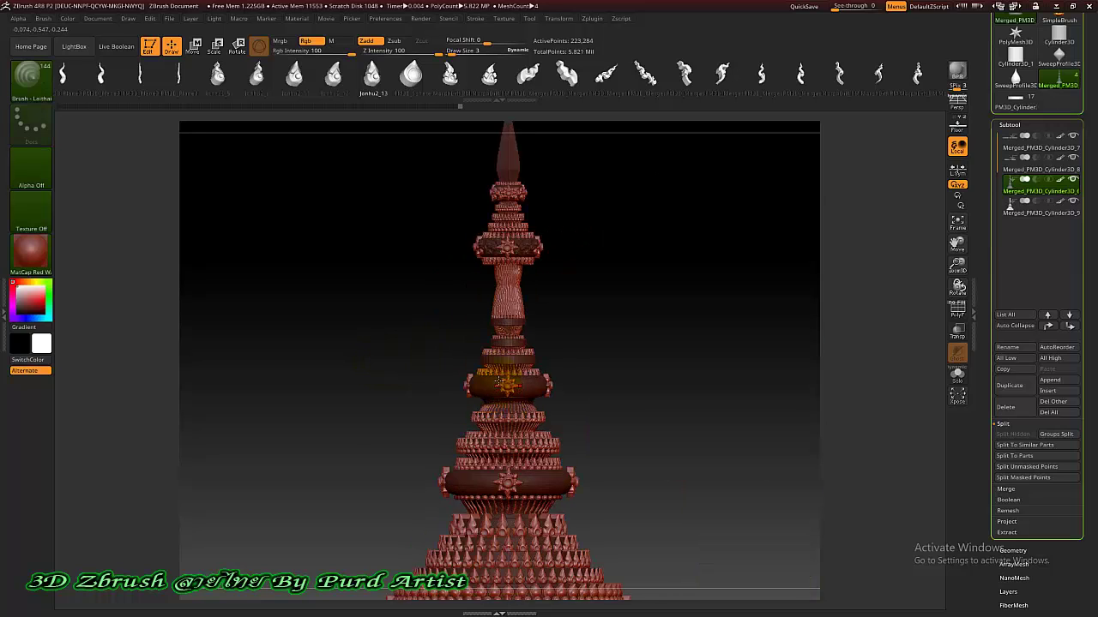
{"action": "left_click", "coordinate": [294, 75]}
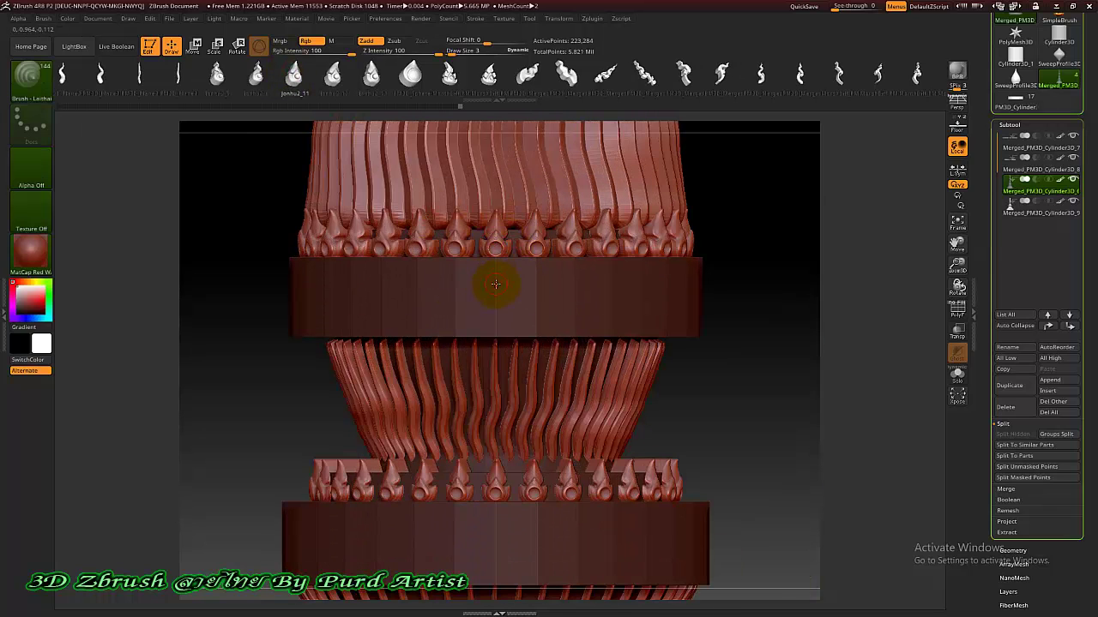
{"action": "left_click", "coordinate": [550, 18]}
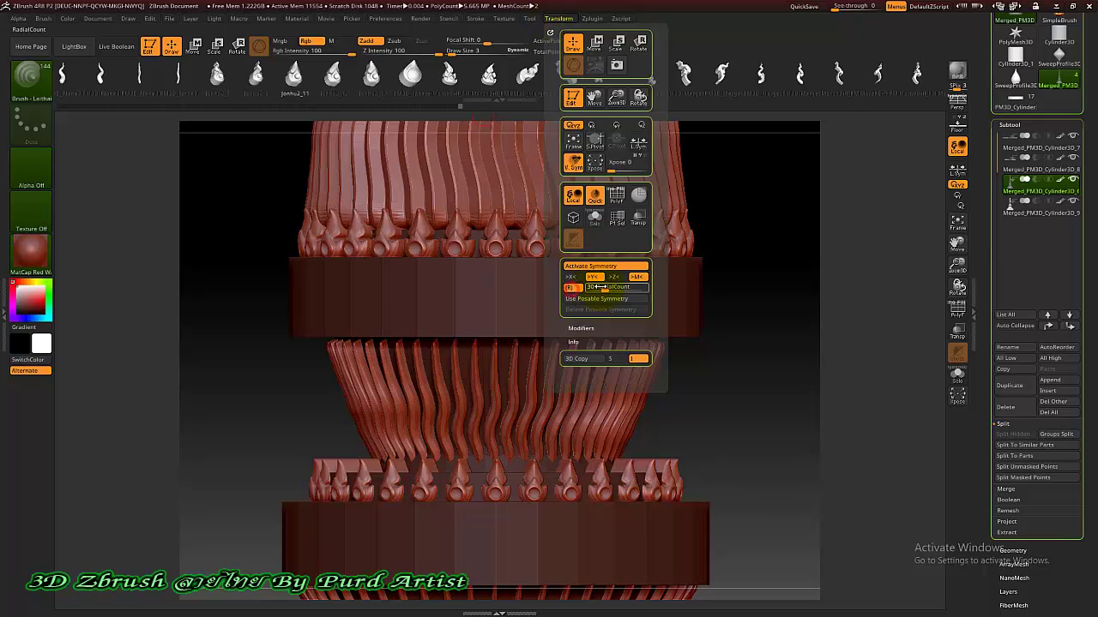
{"action": "left_click_drag", "start_coordinate": [473, 277], "coordinate": [494, 348]}
{"action": "scroll", "coordinate": [452, 326], "scroll_direction": "down", "scroll_amount": 5}
{"action": "scroll", "coordinate": [451, 444], "scroll_direction": "up", "scroll_amount": 5}
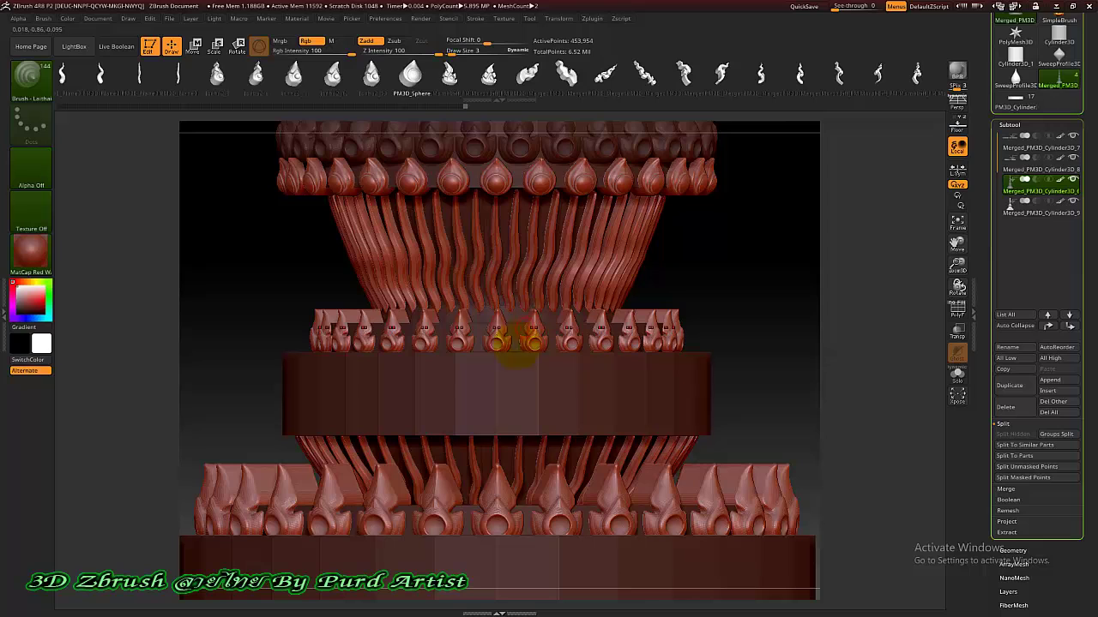
Insert PM3D_Sphere and Jonhu2_11 rings around the next plain band down, and nudge the Jonhu2_11 ring slightly upward.
{"action": "left_click_drag", "start_coordinate": [494, 415], "coordinate": [493, 428]}
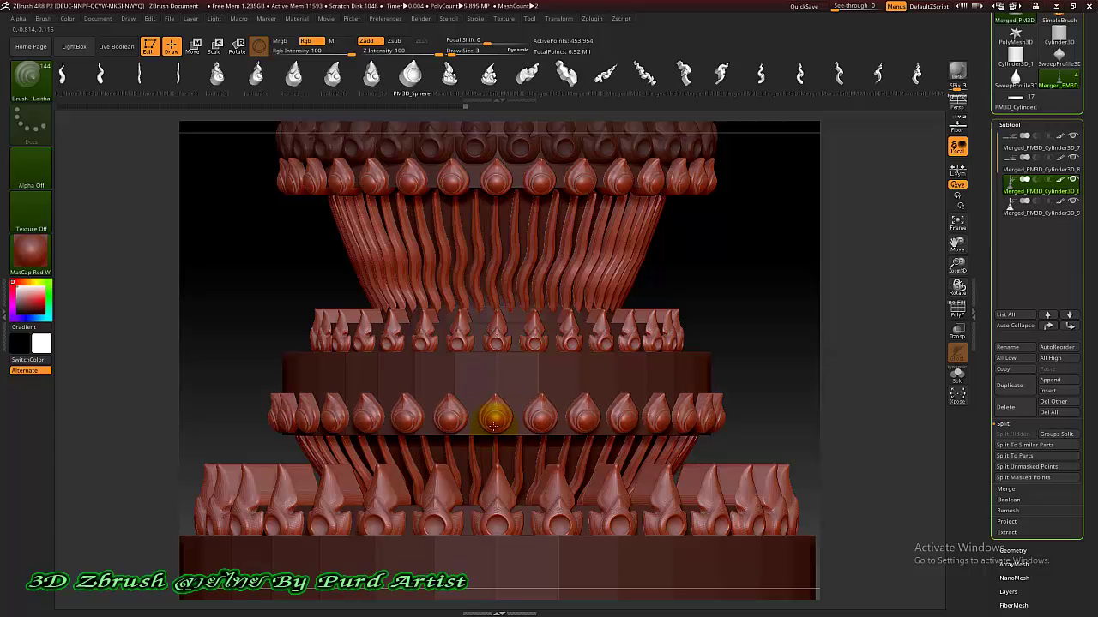
{"action": "left_click_drag", "start_coordinate": [473, 383], "coordinate": [473, 404]}
{"action": "left_click", "coordinate": [193, 47]}
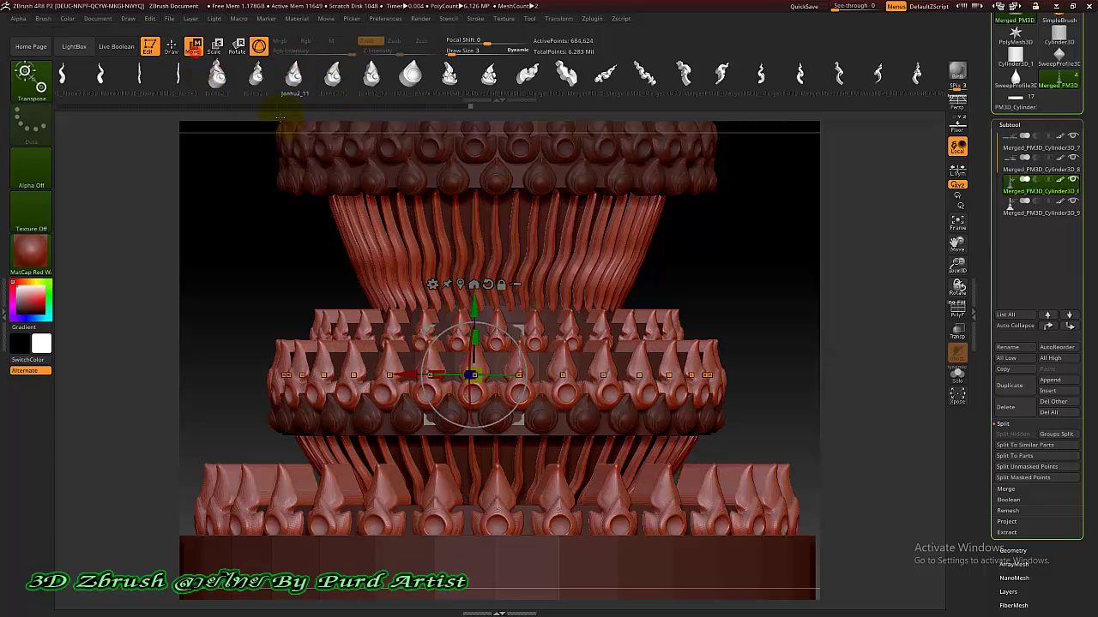
{"action": "left_click_drag", "start_coordinate": [474, 320], "coordinate": [474, 311]}
Decorate the wider band above the bulging band with a Jonhu2_11 ring and a PM3D_Sphere ring along its lower edge.
{"action": "right_click_drag", "start_coordinate": [469, 305], "coordinate": [449, 263], "text": "ctrl"}
{"action": "scroll", "coordinate": [448, 263], "scroll_direction": "down", "scroll_amount": 5}
{"action": "scroll", "coordinate": [464, 421], "scroll_direction": "up", "scroll_amount": 5}
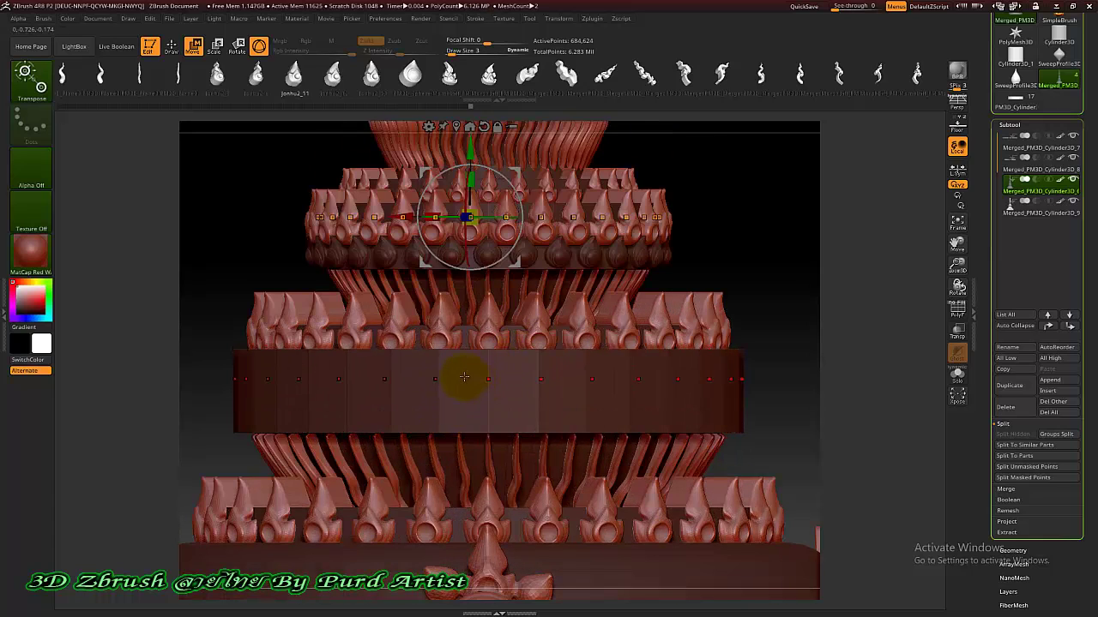
{"action": "key", "text": "q"}
{"action": "mouse_move", "coordinate": [458, 372]}
{"action": "left_mouse_down"}
{"action": "mouse_move", "coordinate": [460, 404]}
{"action": "mouse_move", "coordinate": [488, 443]}
{"action": "left_mouse_up"}
{"action": "key", "text": "ctrl+z"}
{"action": "scroll", "coordinate": [464, 352], "scroll_direction": "down", "scroll_amount": 8}
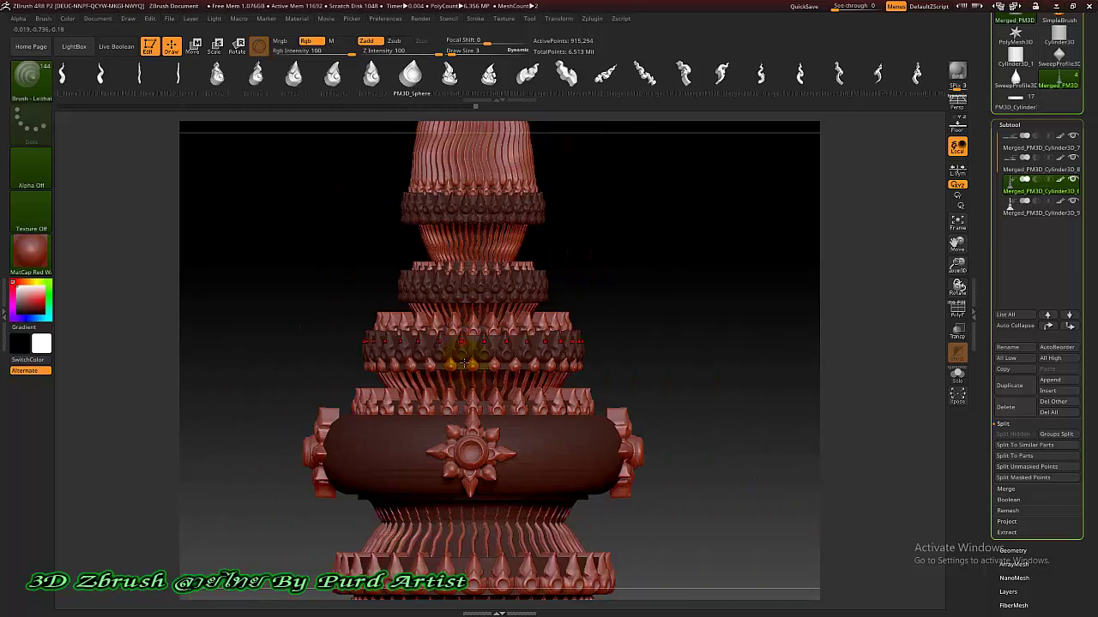
Choose the round PM3D_Merged bead and insert two interleaved bead rings along the upper edge of the middle bulging band.
{"action": "right_click_drag", "start_coordinate": [471, 411], "coordinate": [584, 352], "text": "ctrl"}
{"action": "left_click_drag", "start_coordinate": [735, 76], "coordinate": [549, 81]}
{"action": "left_click_drag", "start_coordinate": [708, 72], "coordinate": [517, 80]}
{"action": "left_click_drag", "start_coordinate": [712, 74], "coordinate": [540, 80]}
{"action": "left_click_drag", "start_coordinate": [743, 83], "coordinate": [572, 83]}
{"action": "scroll", "coordinate": [575, 77], "scroll_direction": "down", "scroll_amount": 5}
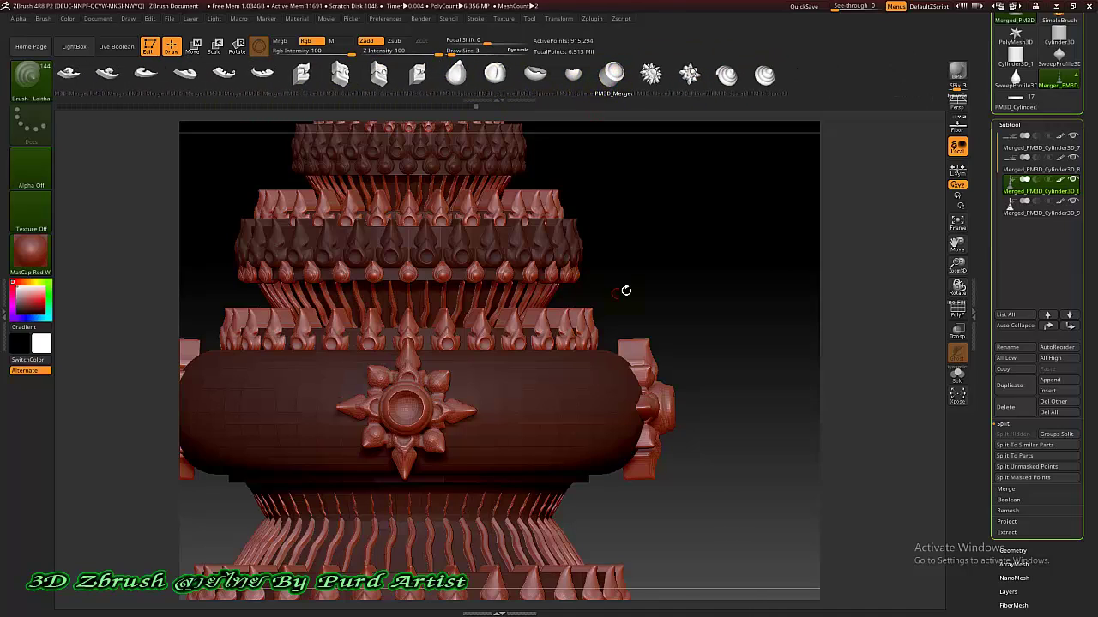
{"action": "right_click_drag", "start_coordinate": [646, 278], "coordinate": [635, 316]}
{"action": "right_click_drag", "start_coordinate": [544, 326], "coordinate": [398, 377], "text": "ctrl"}
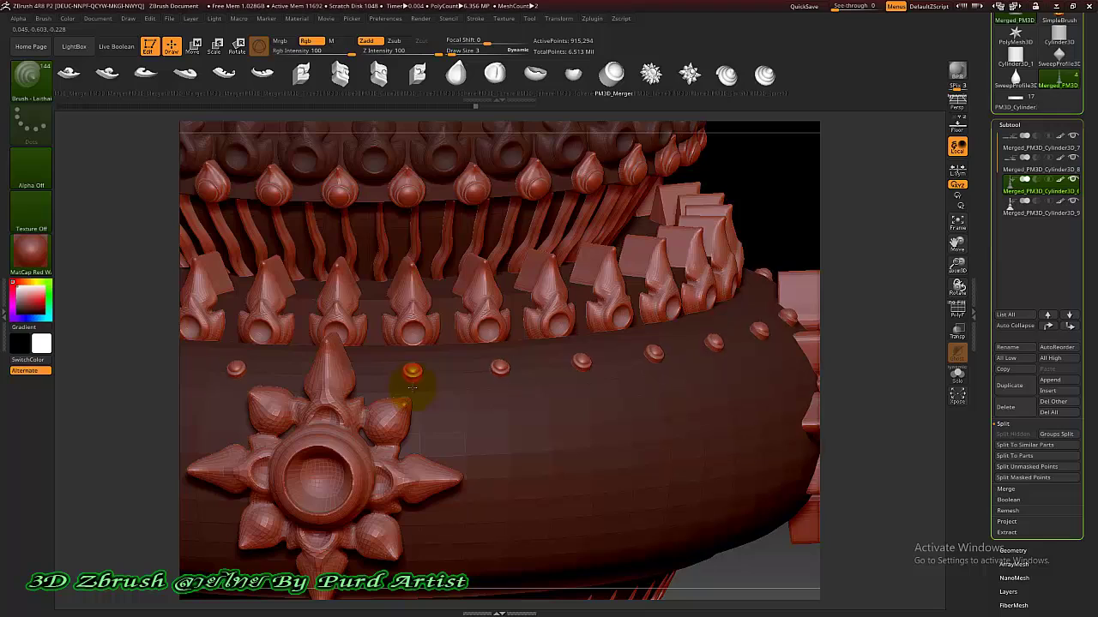
{"action": "left_click_drag", "start_coordinate": [412, 387], "coordinate": [411, 397]}
{"action": "left_click_drag", "start_coordinate": [458, 368], "coordinate": [457, 399]}
Insert interleaved bead rings along the lower edge of the middle bulging band, undoing a misplaced ring.
{"action": "right_click_drag", "start_coordinate": [547, 365], "coordinate": [709, 400], "text": "ctrl"}
{"action": "right_click_drag", "start_coordinate": [559, 436], "coordinate": [457, 464], "text": "ctrl"}
{"action": "left_click_drag", "start_coordinate": [453, 464], "coordinate": [455, 482]}
{"action": "key", "text": "ctrl+z"}
{"action": "left_click_drag", "start_coordinate": [504, 453], "coordinate": [475, 466]}
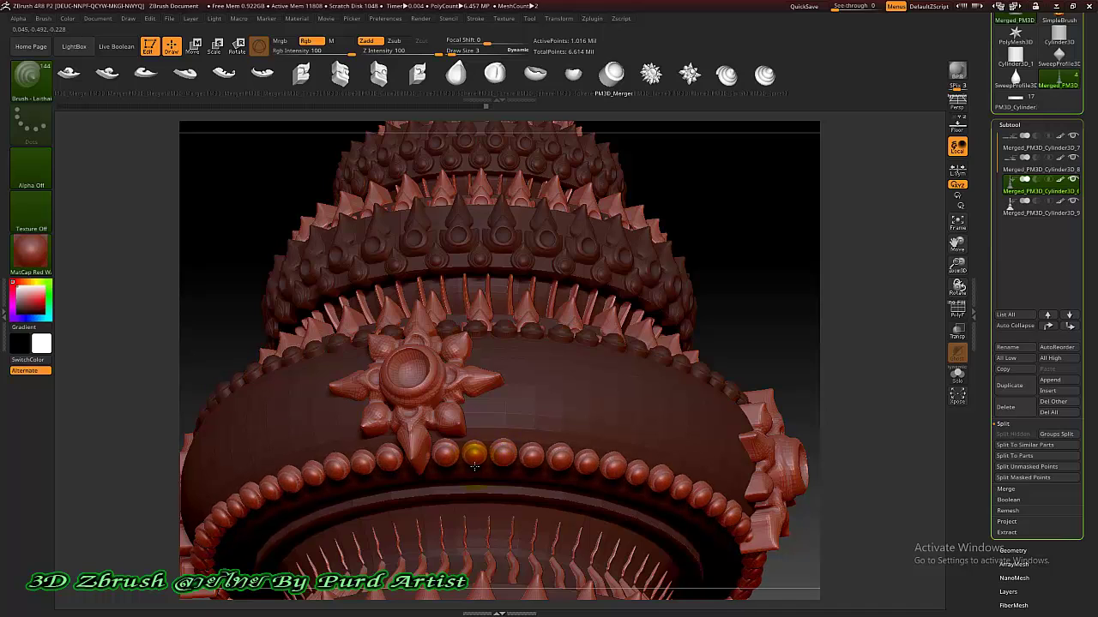
Clear the mask and insert two interleaved bead rings along the upper edge of the lower bulging band.
{"action": "right_click_drag", "start_coordinate": [541, 369], "coordinate": [480, 322], "text": "ctrl"}
{"action": "right_click_drag", "start_coordinate": [318, 326], "coordinate": [321, 308], "text": "shift"}
{"action": "left_click_drag", "start_coordinate": [320, 300], "coordinate": [305, 256], "text": "ctrl"}
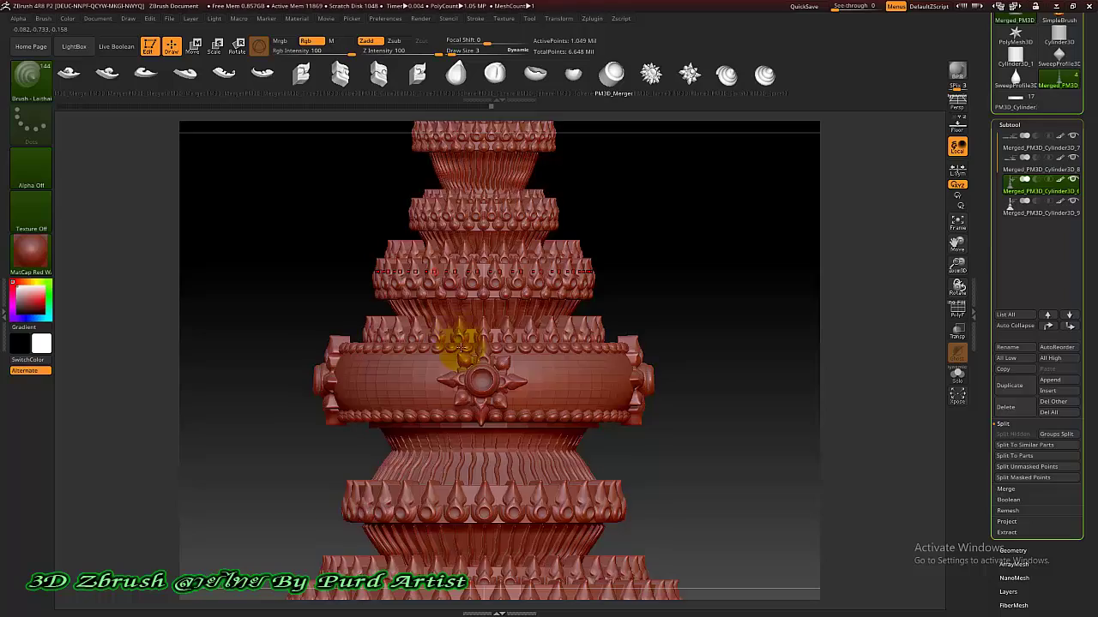
{"action": "right_click_drag", "start_coordinate": [463, 360], "coordinate": [459, 315], "text": "ctrl"}
{"action": "right_click_drag", "start_coordinate": [461, 517], "coordinate": [439, 549], "text": "ctrl"}
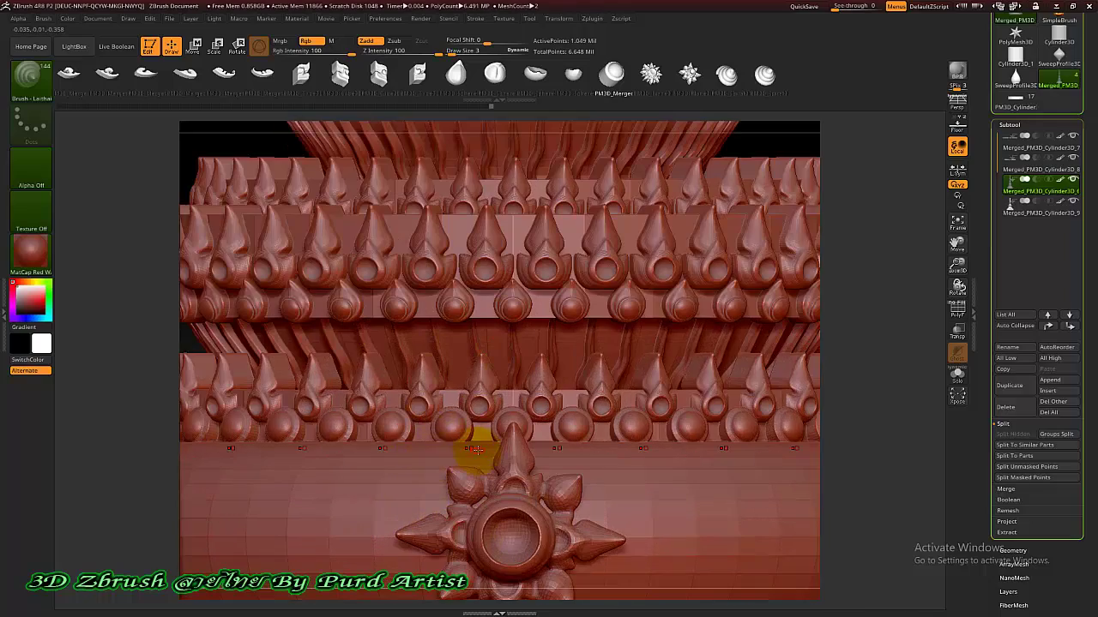
{"action": "key", "text": "ctrl+z"}
{"action": "left_click_drag", "start_coordinate": [140, 332], "coordinate": [142, 367]}
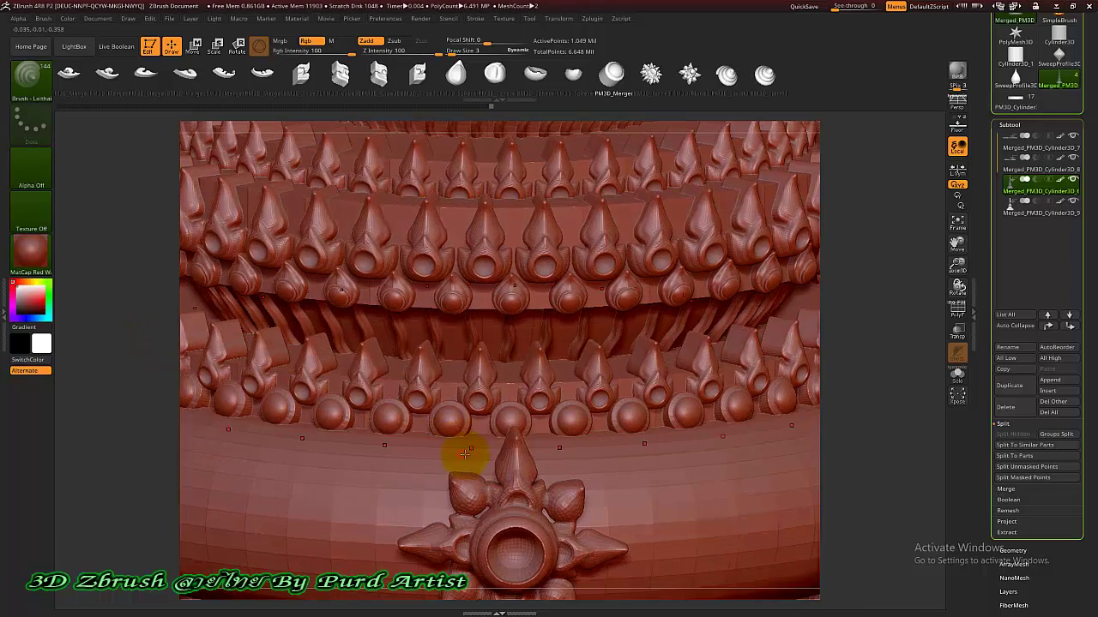
{"action": "left_click_drag", "start_coordinate": [471, 470], "coordinate": [423, 477]}
Insert two interleaved bead rings along the lower edge of the lower bulging band.
{"action": "right_click_drag", "start_coordinate": [423, 481], "coordinate": [421, 407], "text": "ctrl"}
{"action": "left_click_drag", "start_coordinate": [150, 413], "coordinate": [150, 343]}
{"action": "right_click_drag", "start_coordinate": [428, 530], "coordinate": [422, 568], "text": "ctrl"}
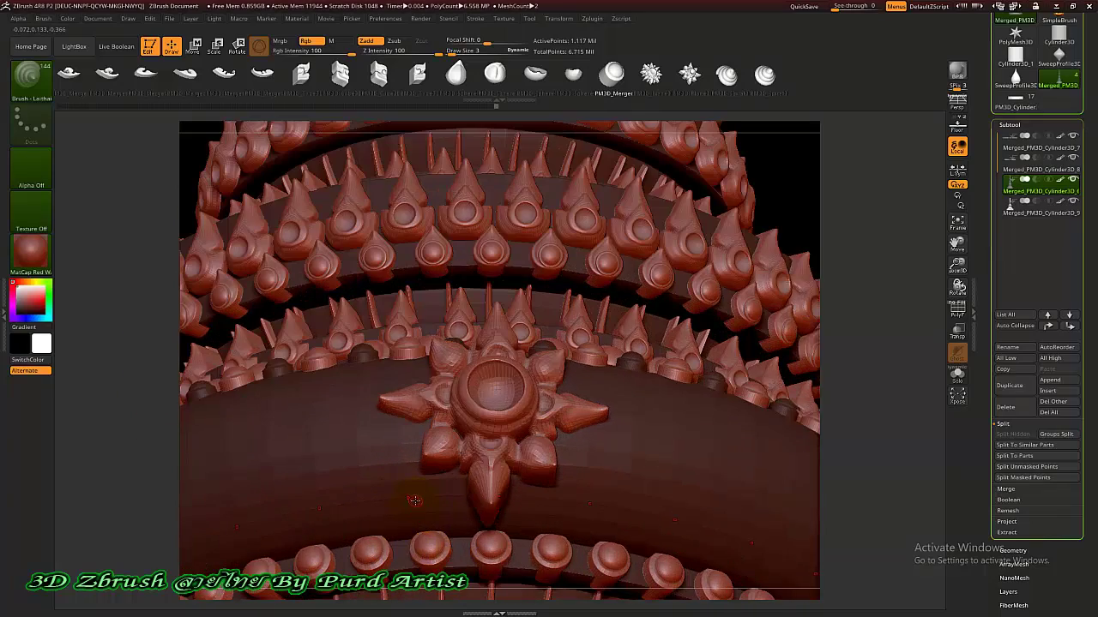
{"action": "left_click_drag", "start_coordinate": [409, 500], "coordinate": [408, 517]}
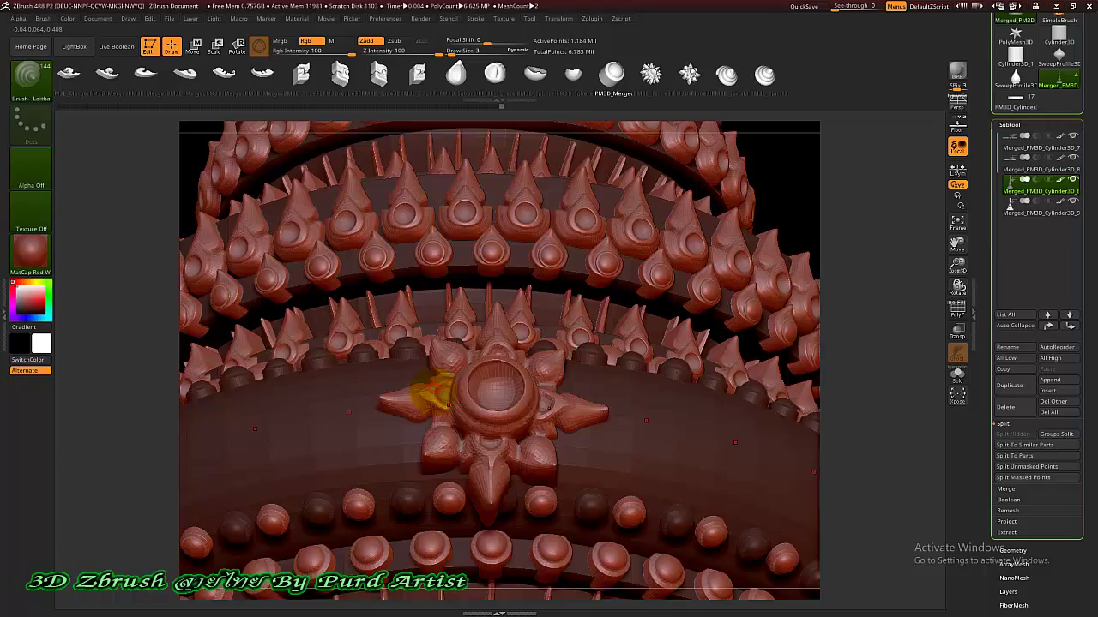
{"action": "right_click_drag", "start_coordinate": [421, 392], "coordinate": [355, 339]}
{"action": "right_click_drag", "start_coordinate": [380, 233], "coordinate": [458, 400], "text": "ctrl"}
{"action": "left_click_drag", "start_coordinate": [183, 77], "coordinate": [575, 76]}
{"action": "left_click_drag", "start_coordinate": [216, 73], "coordinate": [365, 64]}
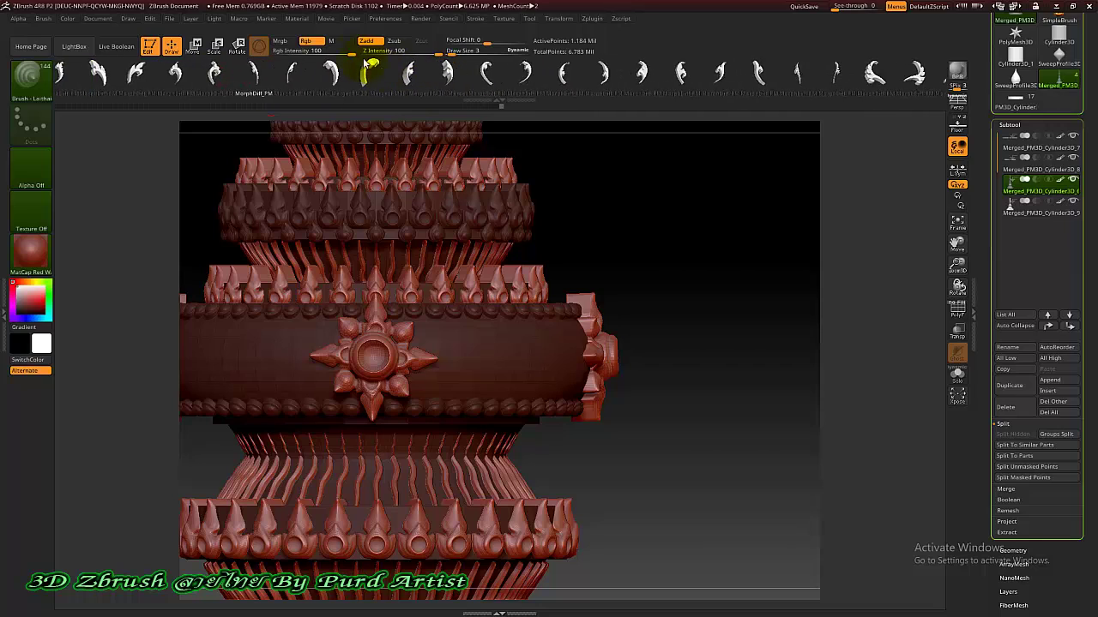
{"action": "key", "text": "super"}
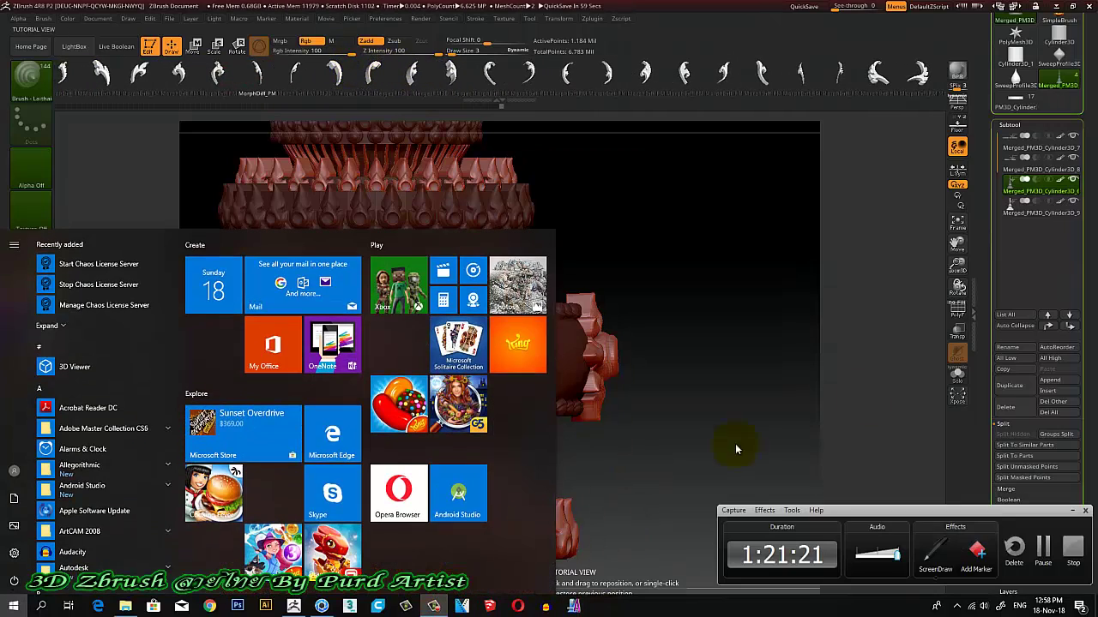
{"action": "left_click", "coordinate": [823, 390]}
{"action": "left_click", "coordinate": [1073, 512]}
Reduce the radial symmetry count and insert a row of sideways-pointing Jonhu2_11 ornaments along the bulging band's middle between the star-shaped flowers.
{"action": "left_click_drag", "start_coordinate": [187, 79], "coordinate": [260, 76]}
{"action": "left_click", "coordinate": [261, 77]}
{"action": "right_click_drag", "start_coordinate": [525, 280], "coordinate": [454, 369], "text": "ctrl"}
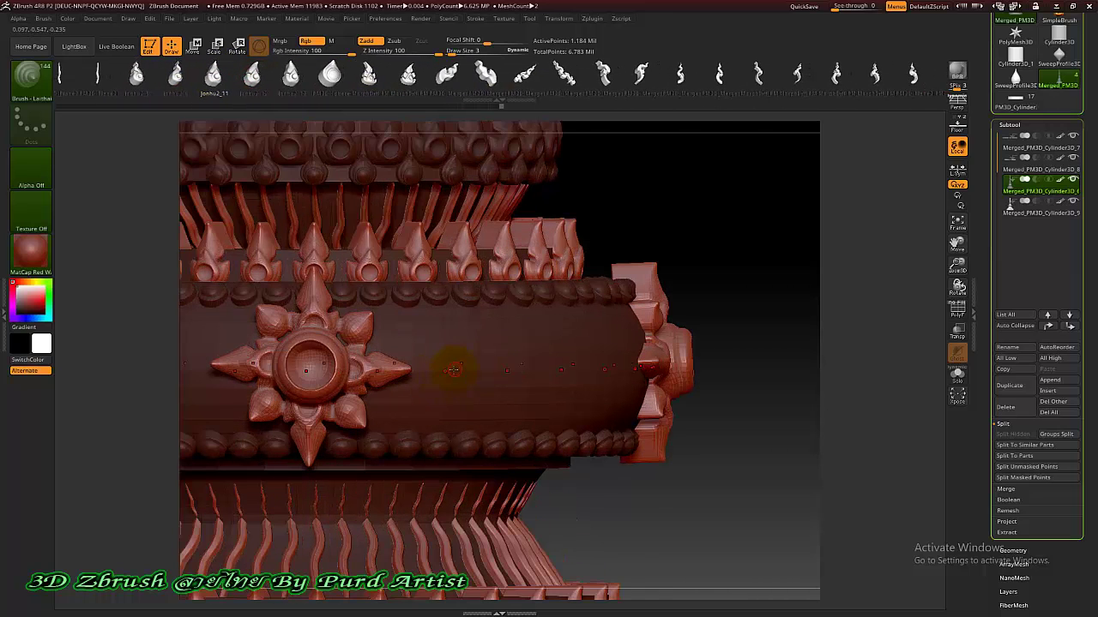
{"action": "left_click", "coordinate": [428, 373]}
{"action": "key", "text": "ctrl+z"}
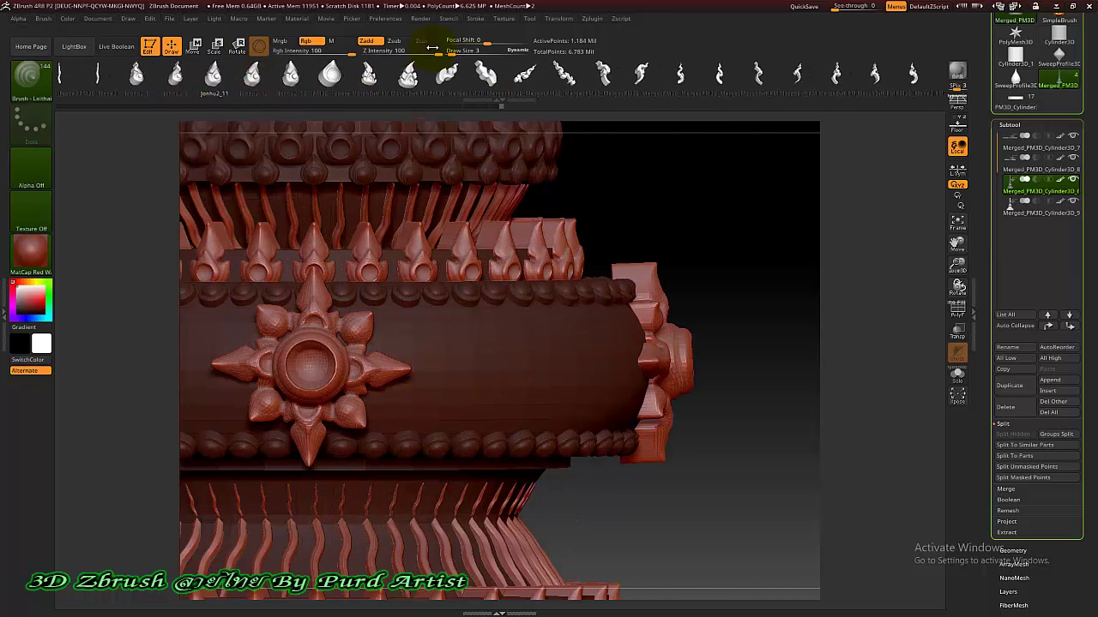
{"action": "left_click", "coordinate": [559, 21]}
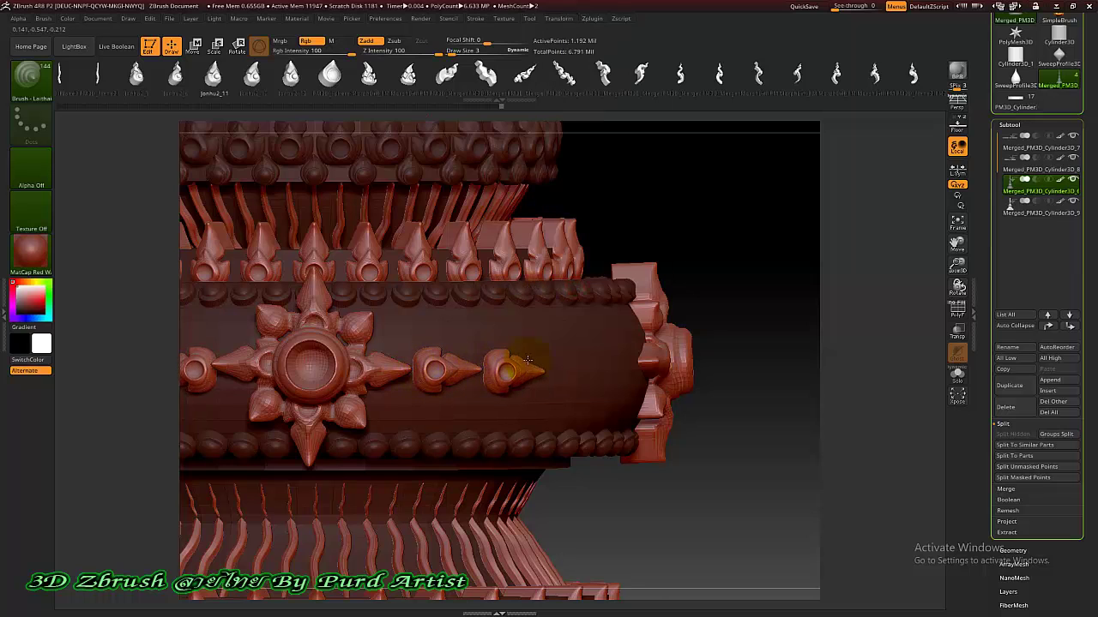
{"action": "left_click_drag", "start_coordinate": [528, 361], "coordinate": [530, 361]}
{"action": "left_click_drag", "start_coordinate": [748, 403], "coordinate": [602, 387]}
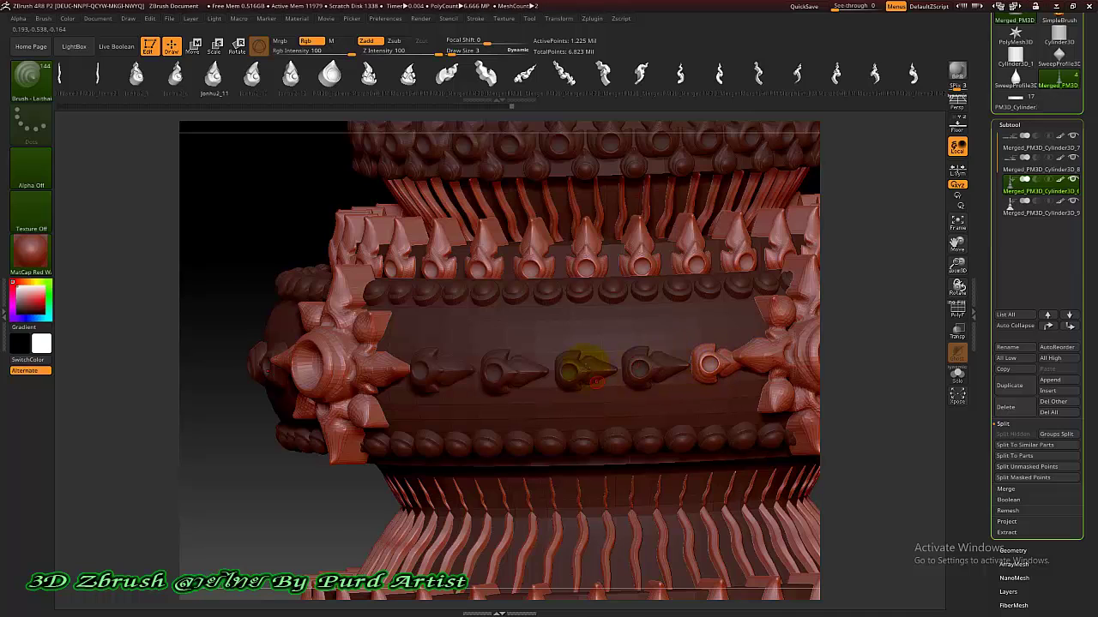
{"action": "right_click_drag", "start_coordinate": [587, 366], "coordinate": [676, 424], "text": "ctrl"}
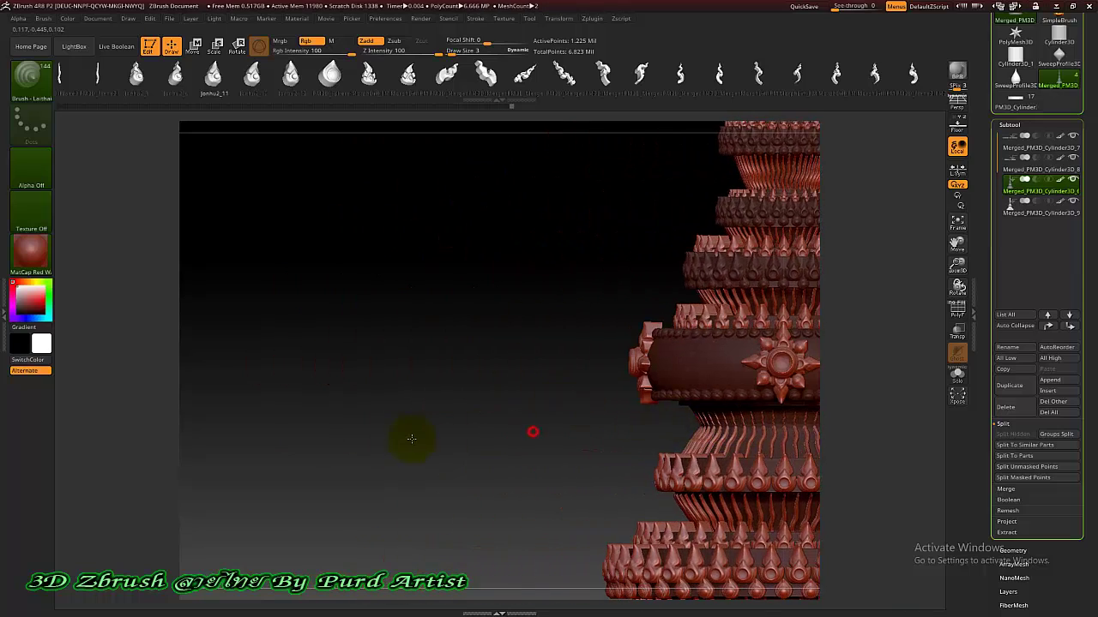